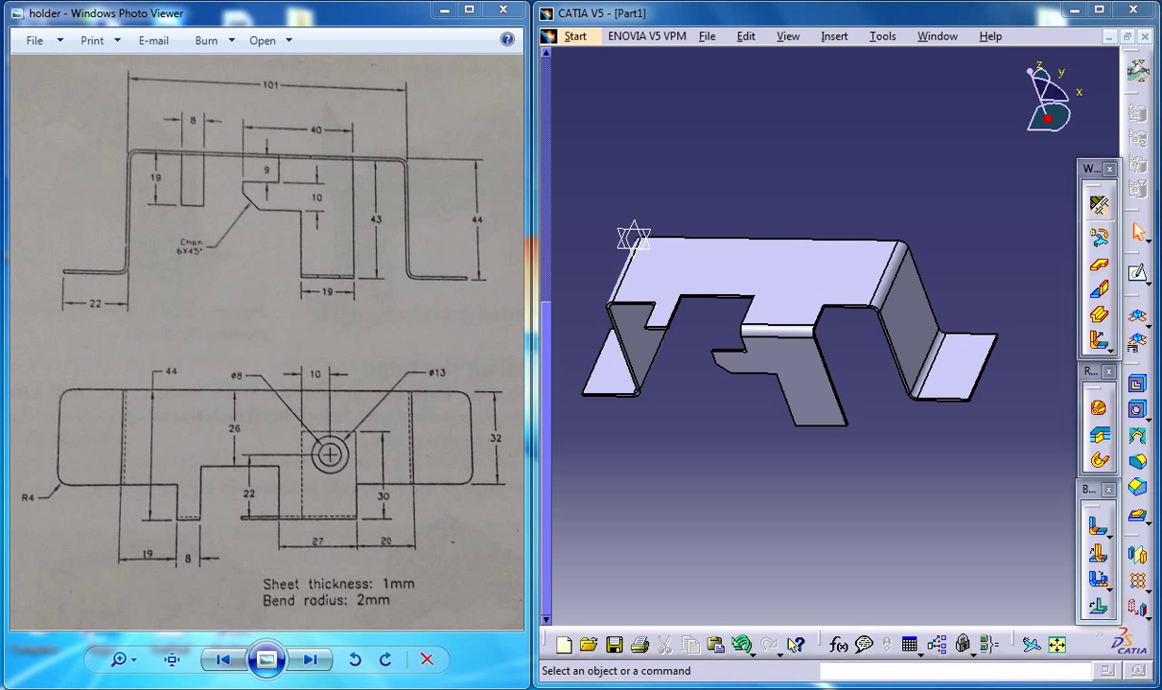
- Look at the finished holder clip render and inspect the tabs of the modelled part against the drawing
left_click(656, 614)
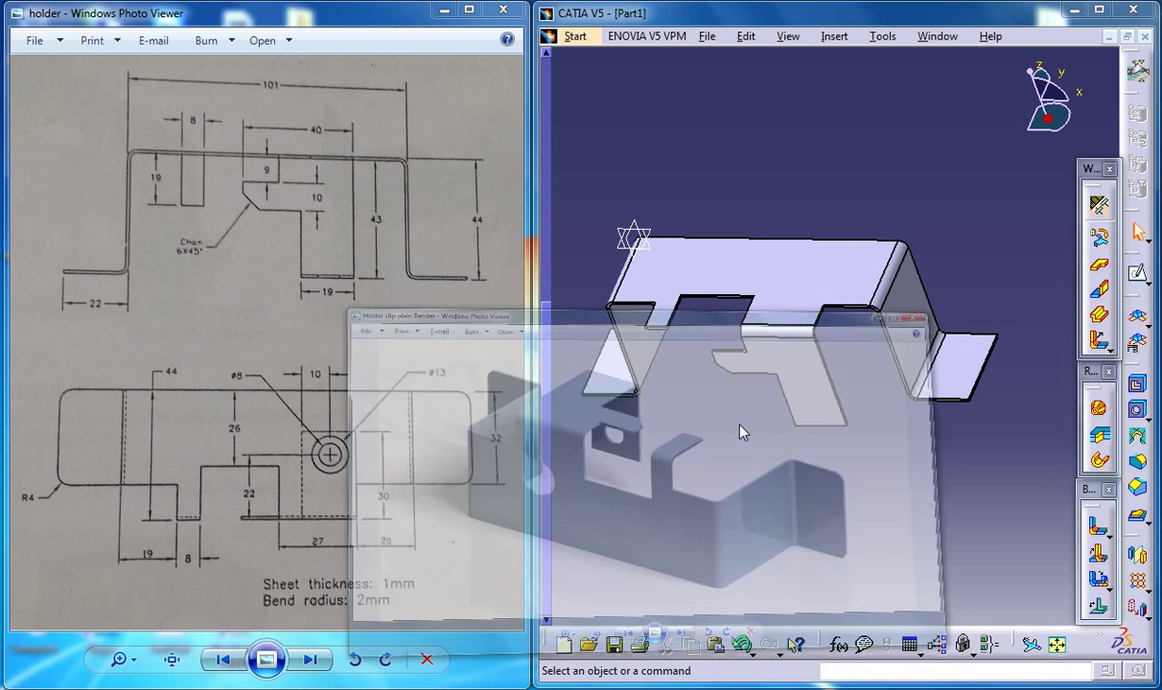
left_click(986, 62)
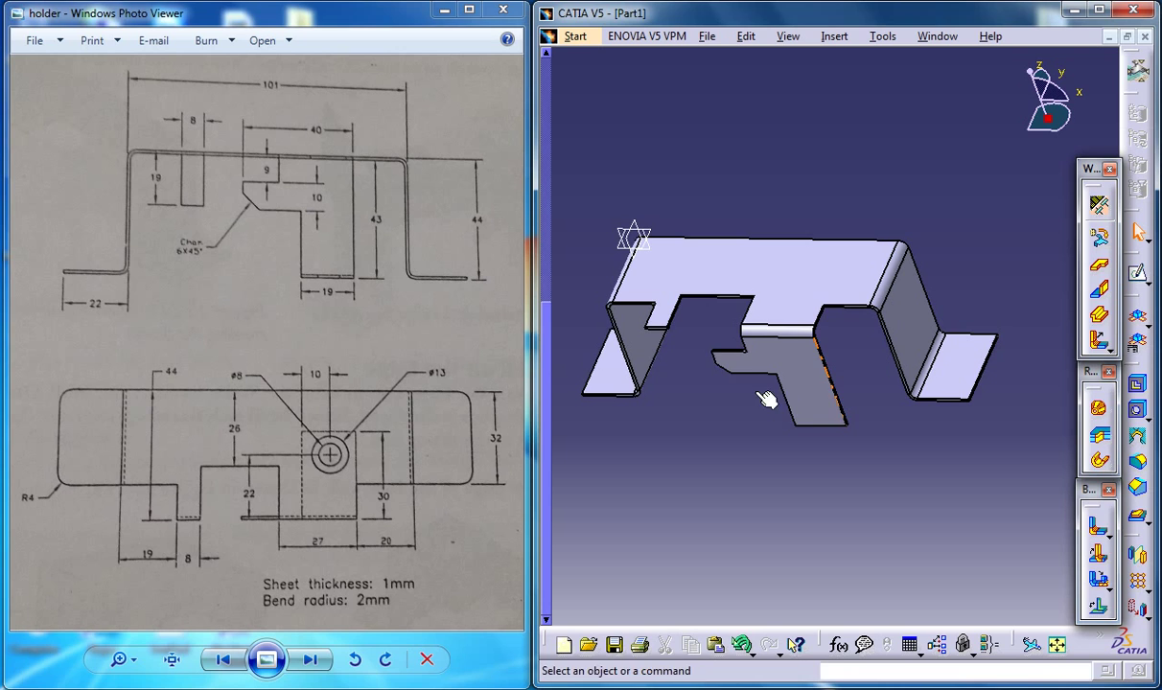
middle_click_drag(725, 390, 772, 401)
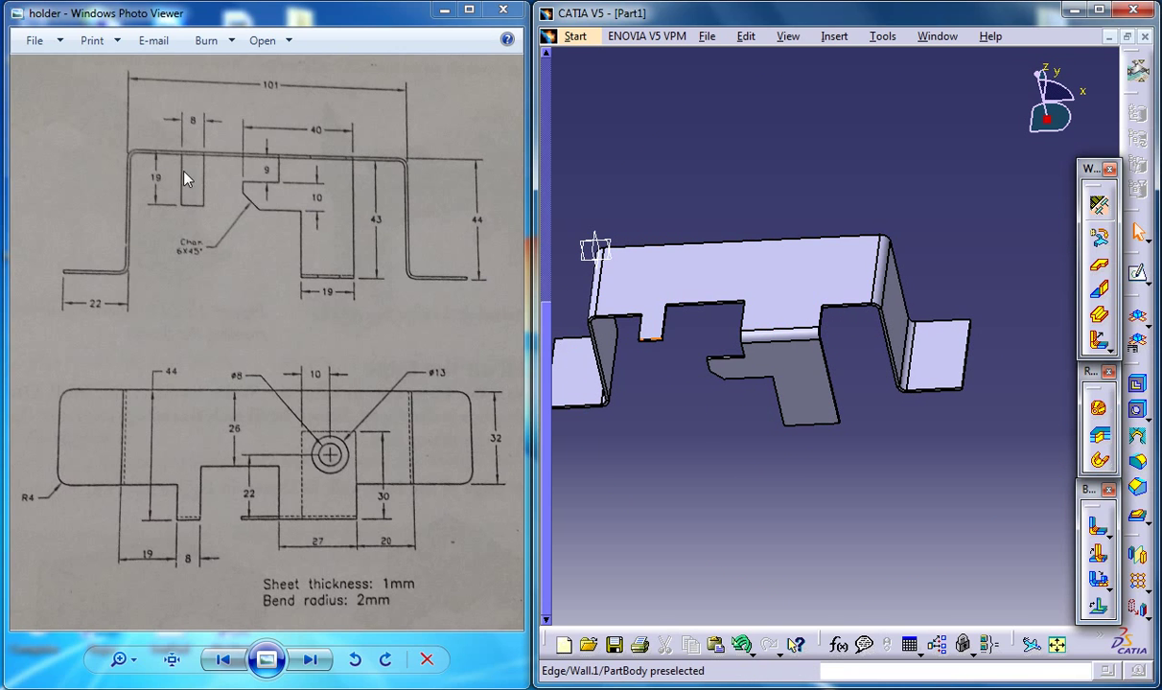
middle_click_drag(589, 411, 710, 455)
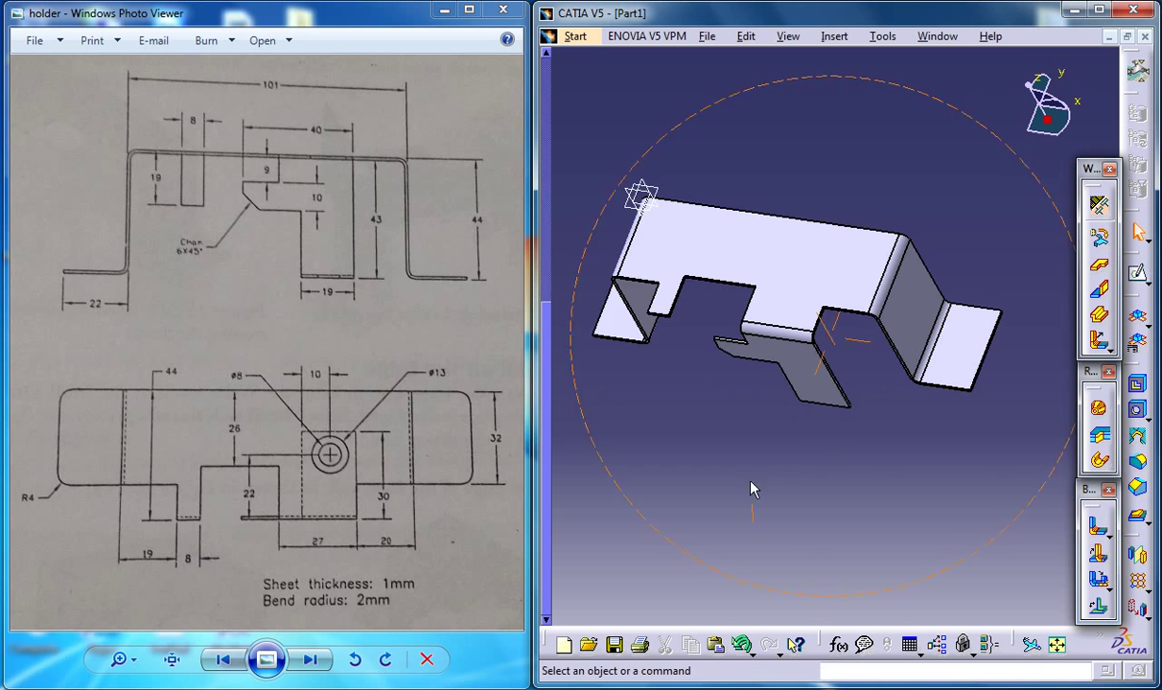
middle_click_drag(794, 382, 773, 293)
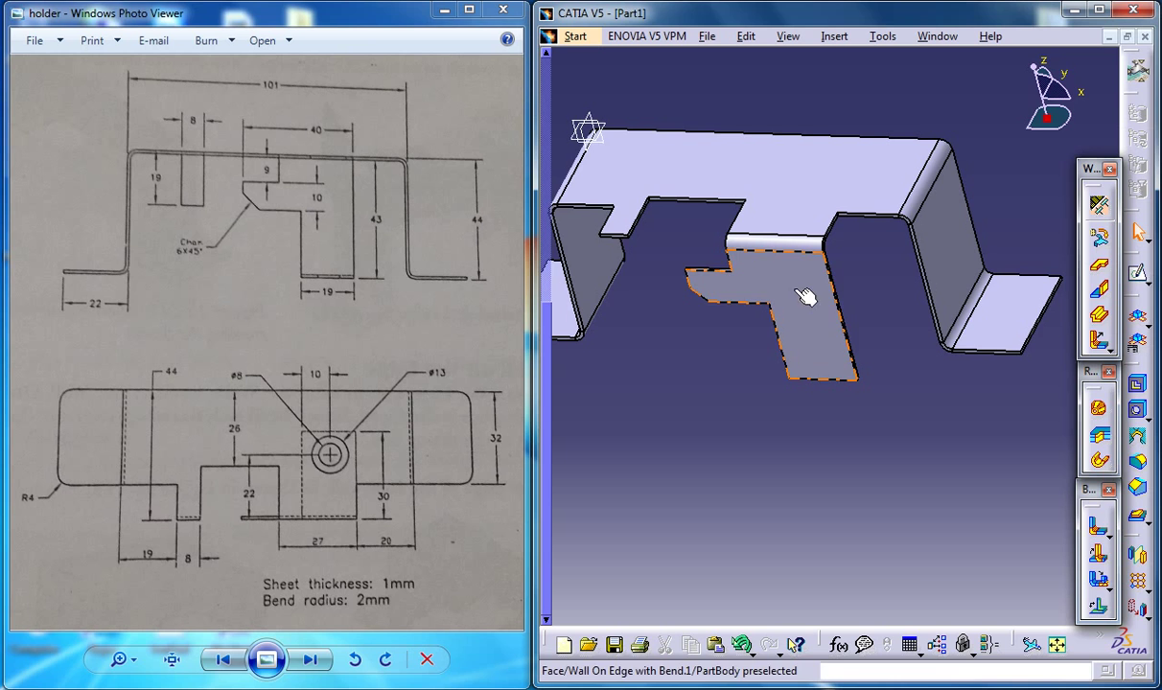
middle_click_drag(968, 371, 838, 394)
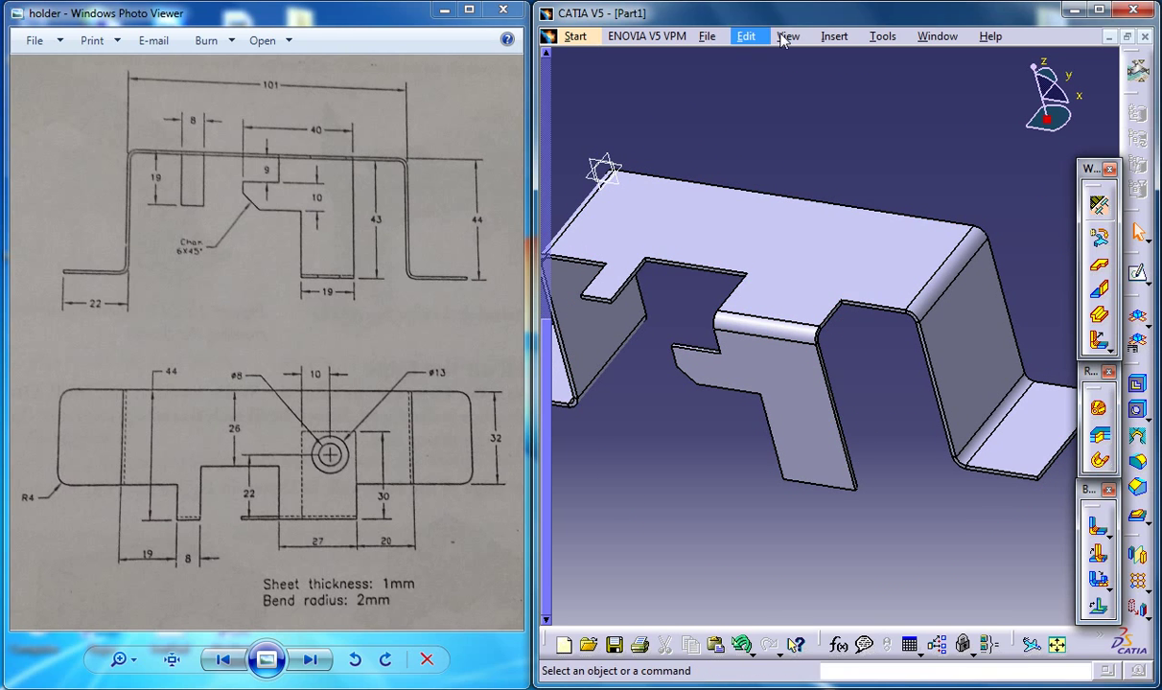
- Add a 19 mm flange at 90 degrees with a 2 mm radius along the end edge of the small flat tab
left_click(833, 36)
mouse_move(833, 345)
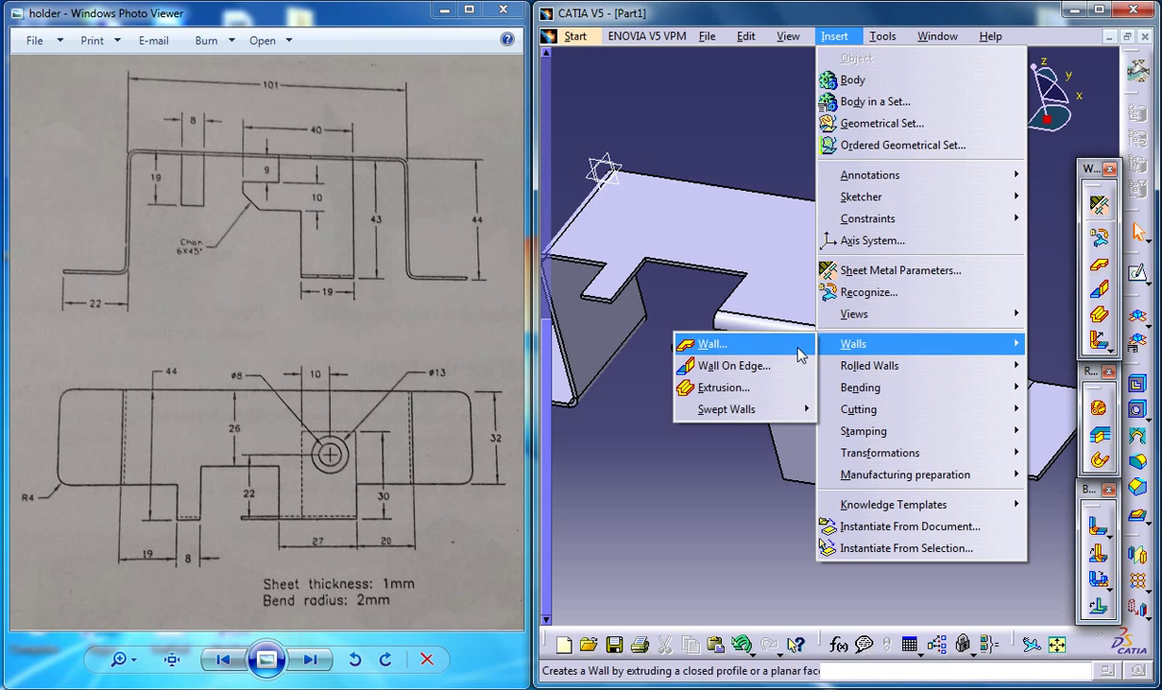
mouse_move(729, 409)
left_click(854, 409)
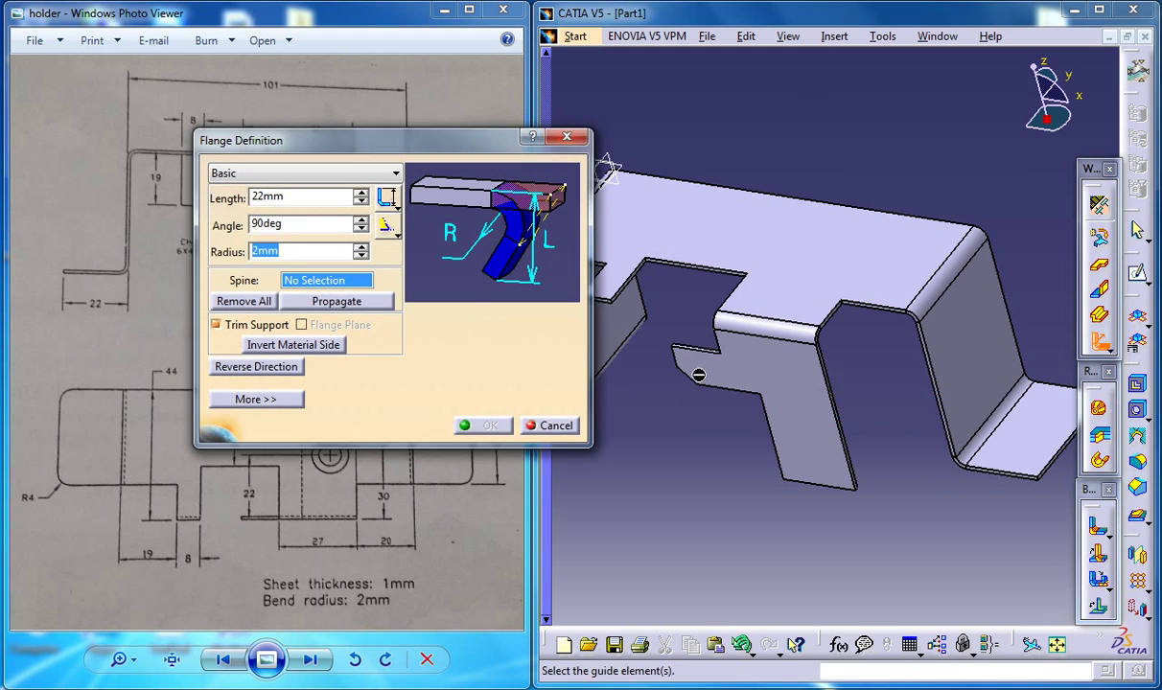
middle_click_drag(808, 391, 803, 334)
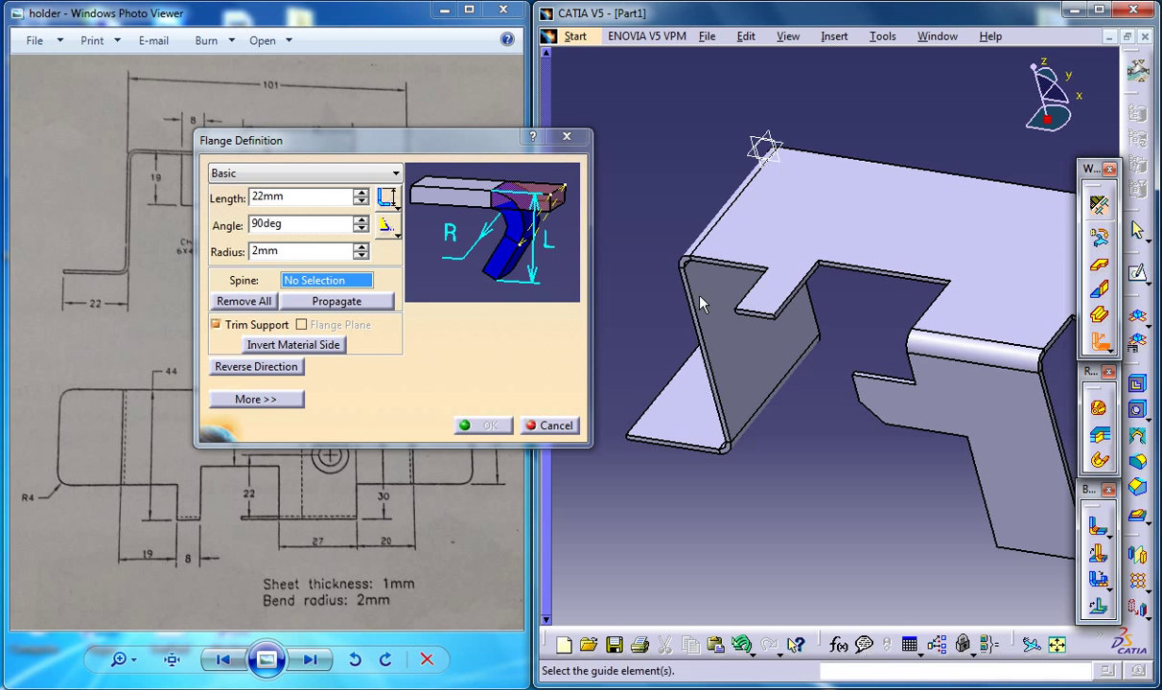
left_click(760, 316)
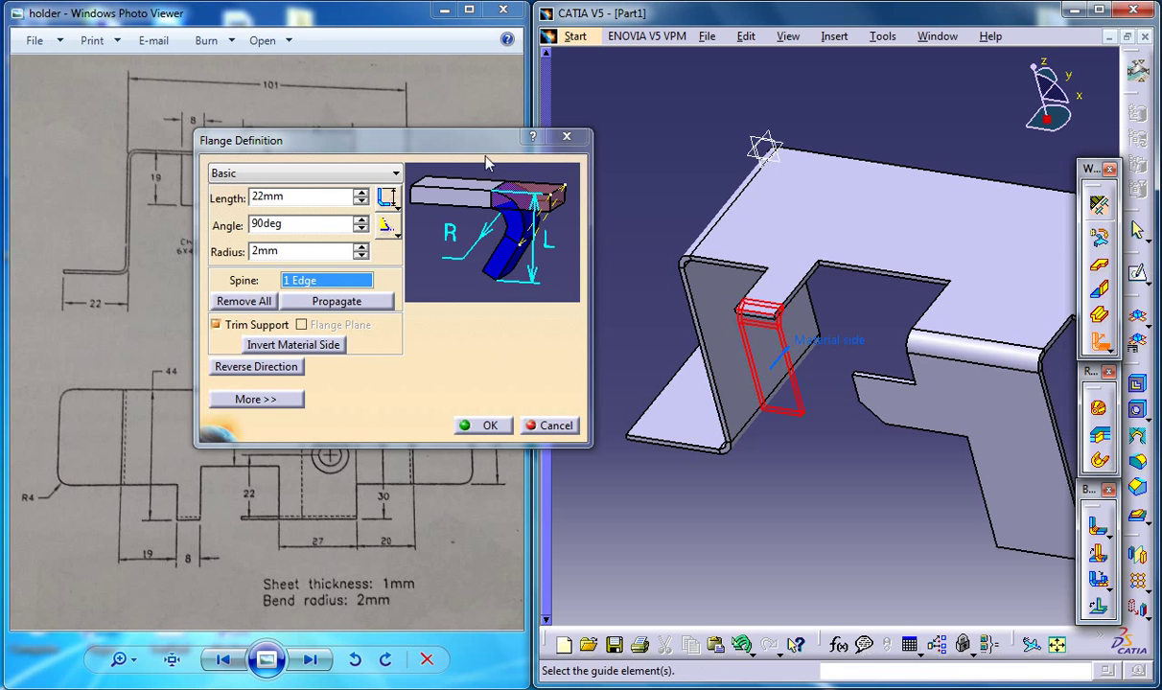
mouse_move(561, 149)
left_mouse_down()
mouse_move(660, 134)
mouse_move(740, 104)
left_mouse_up()
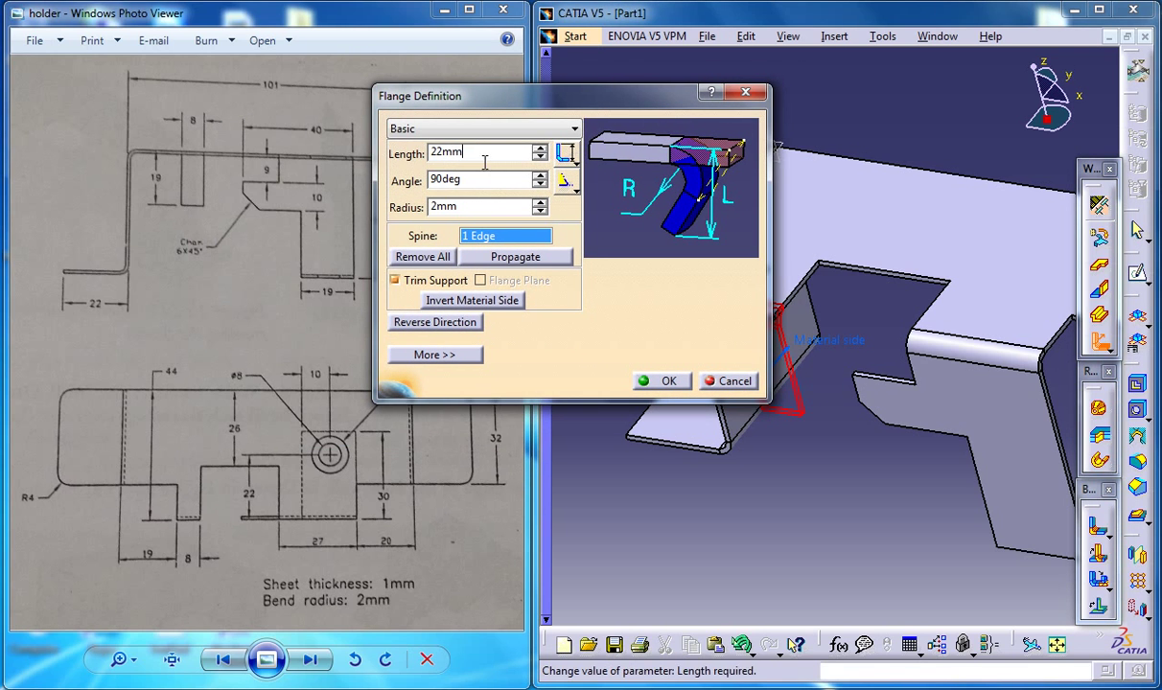
left_click_drag(484, 161, 390, 158)
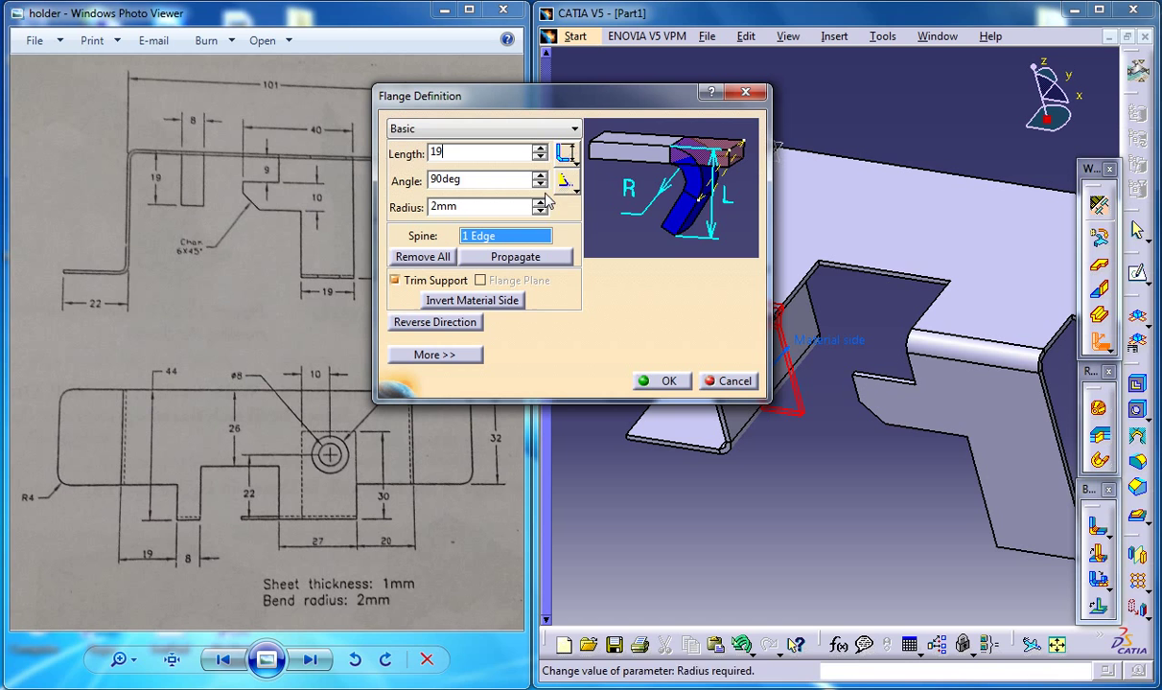
left_click_drag(564, 100, 502, 125)
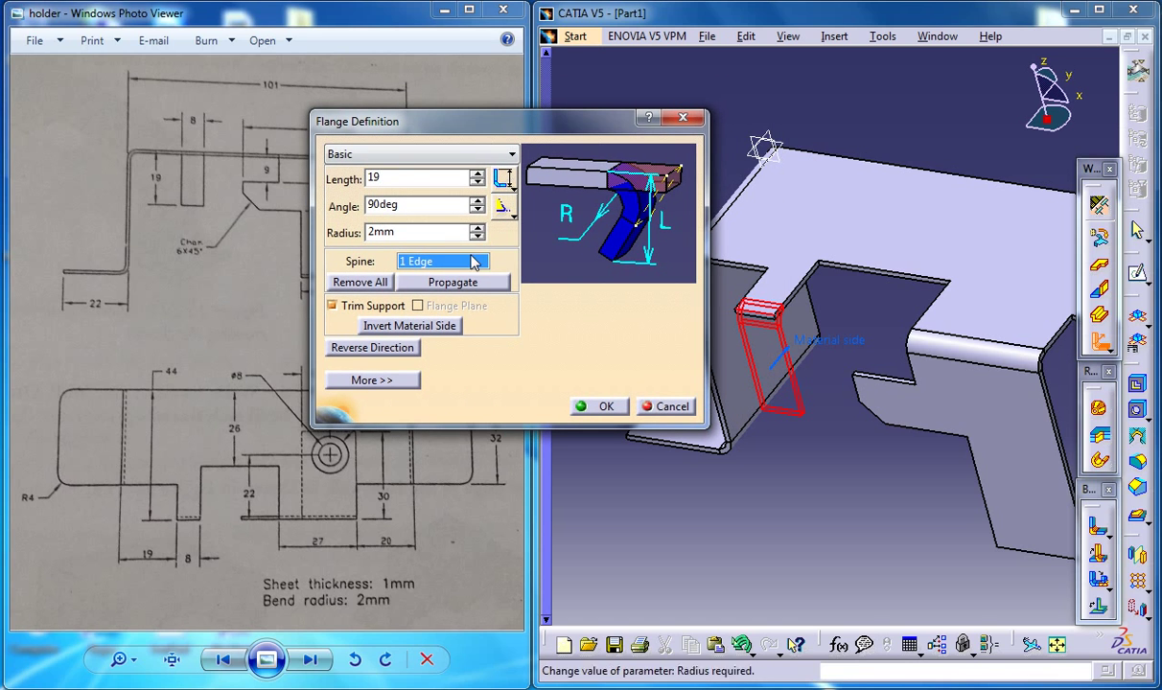
left_click(438, 201)
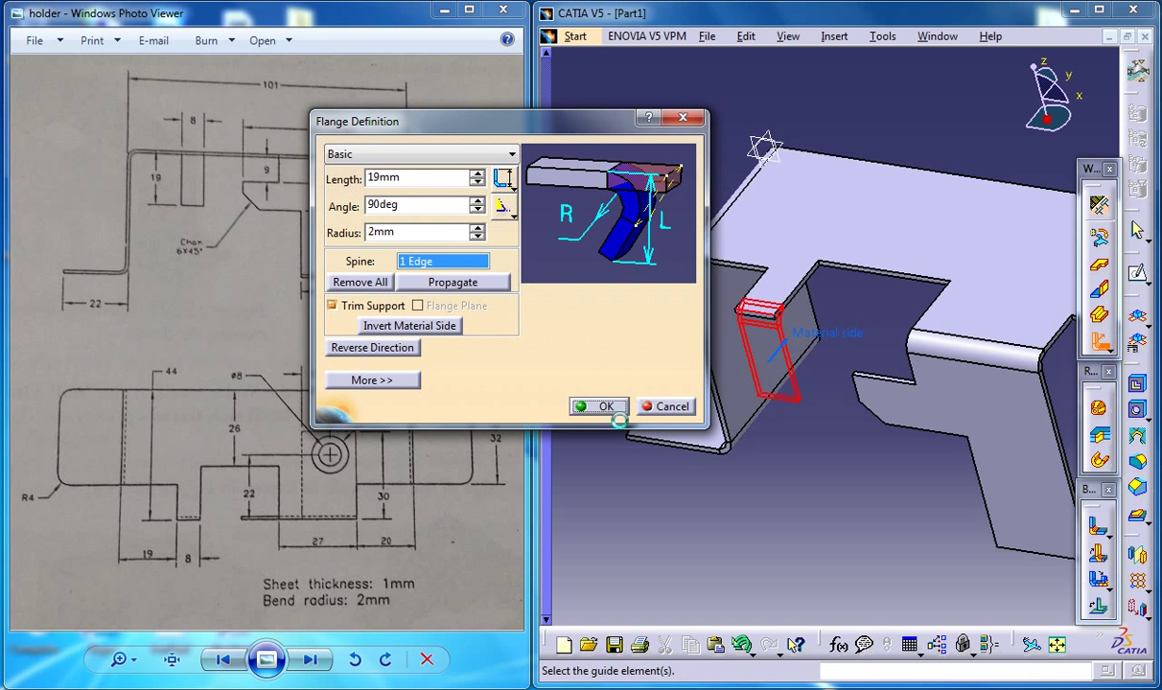
left_click(610, 407)
- Add a 30 mm flange at 90 degrees with a 2 mm radius on the lower edge of the hanging wall, pointing under the part
middle_click_drag(860, 312, 680, 272)
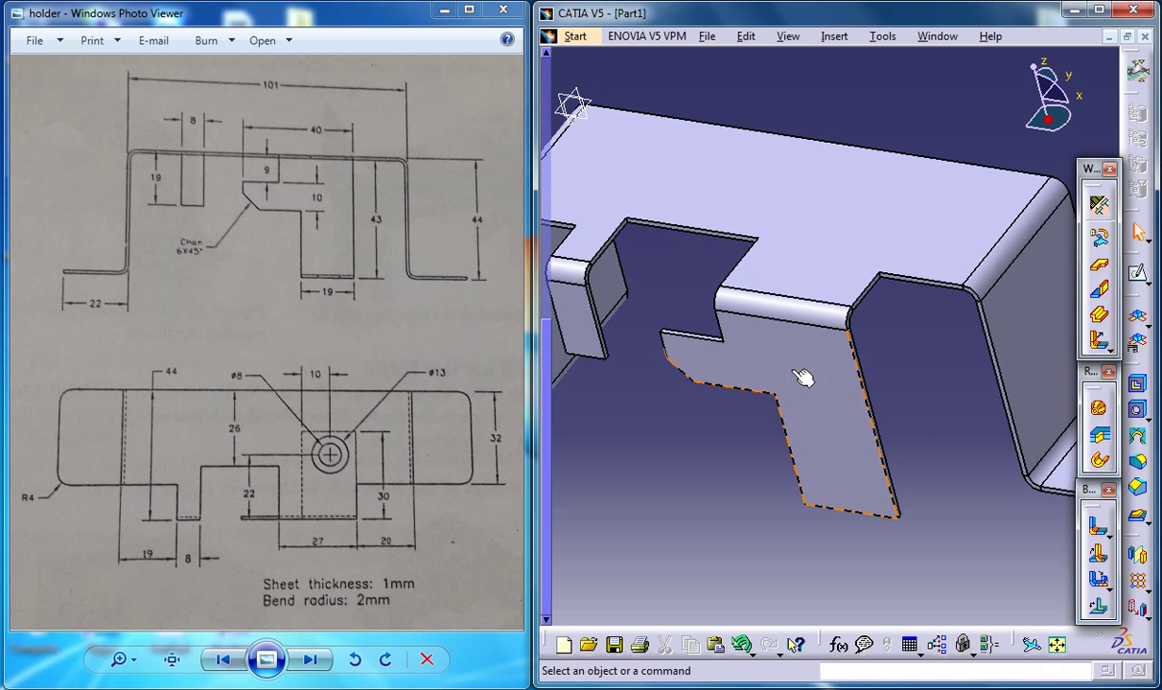
mouse_move(800, 372)
middle_mouse_down()
mouse_move(839, 434)
mouse_move(797, 357)
middle_mouse_up()
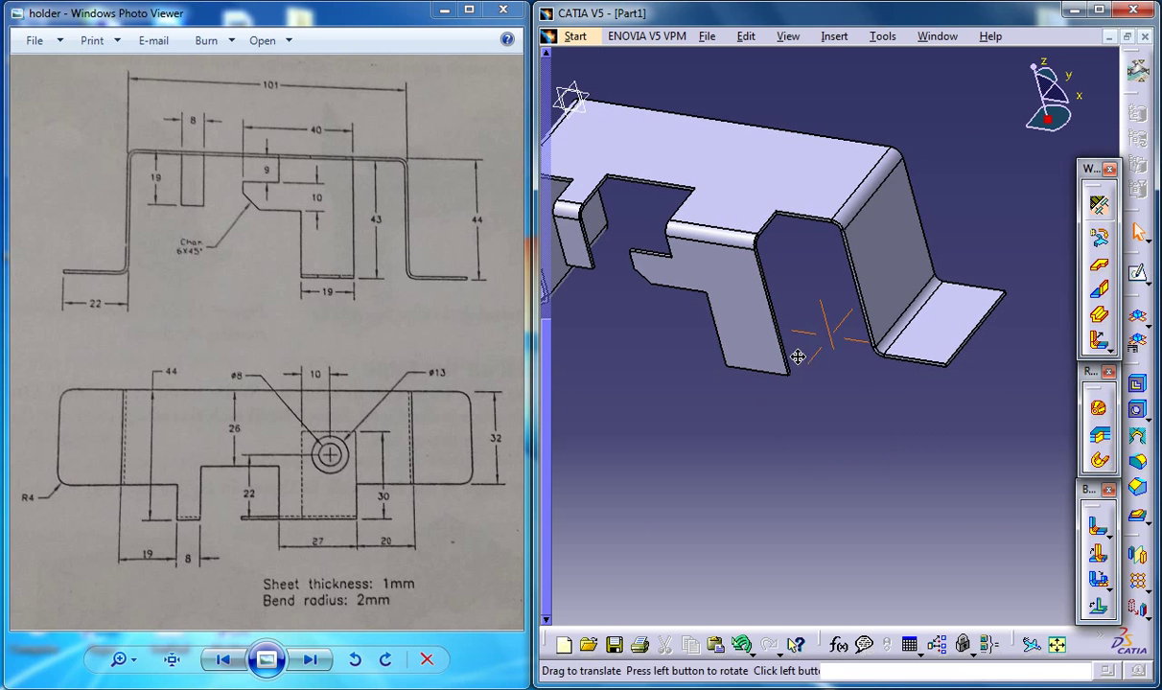
middle_click_drag(895, 376, 760, 434)
middle_click_drag(882, 329, 838, 409)
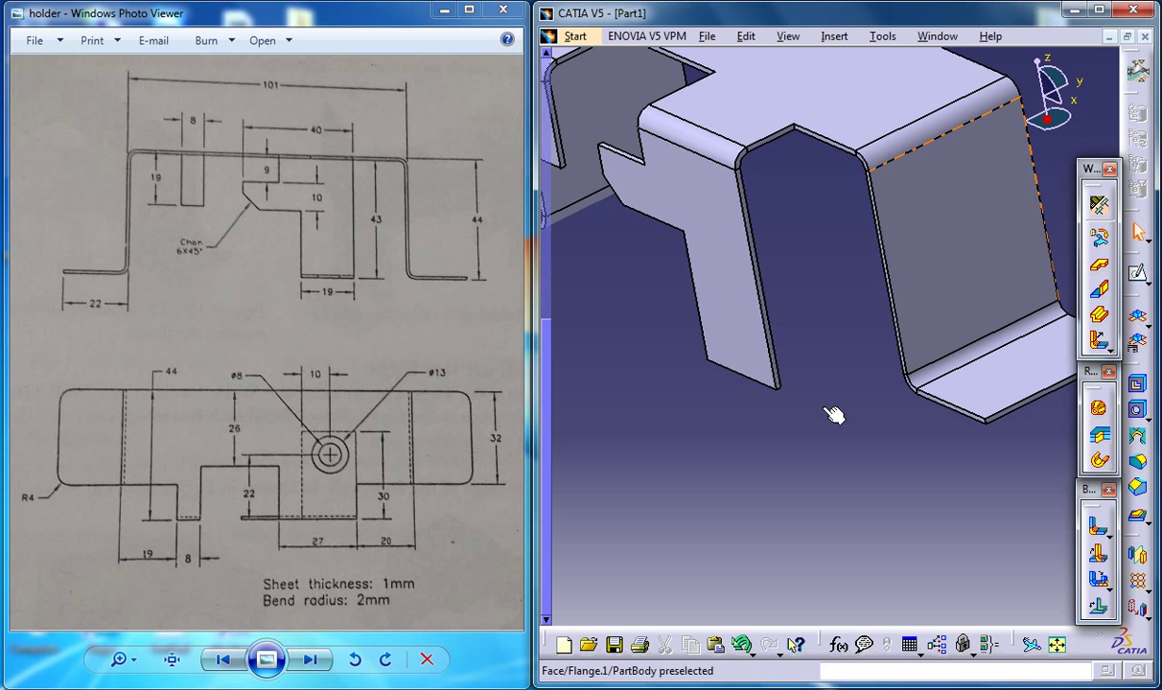
left_click(741, 374)
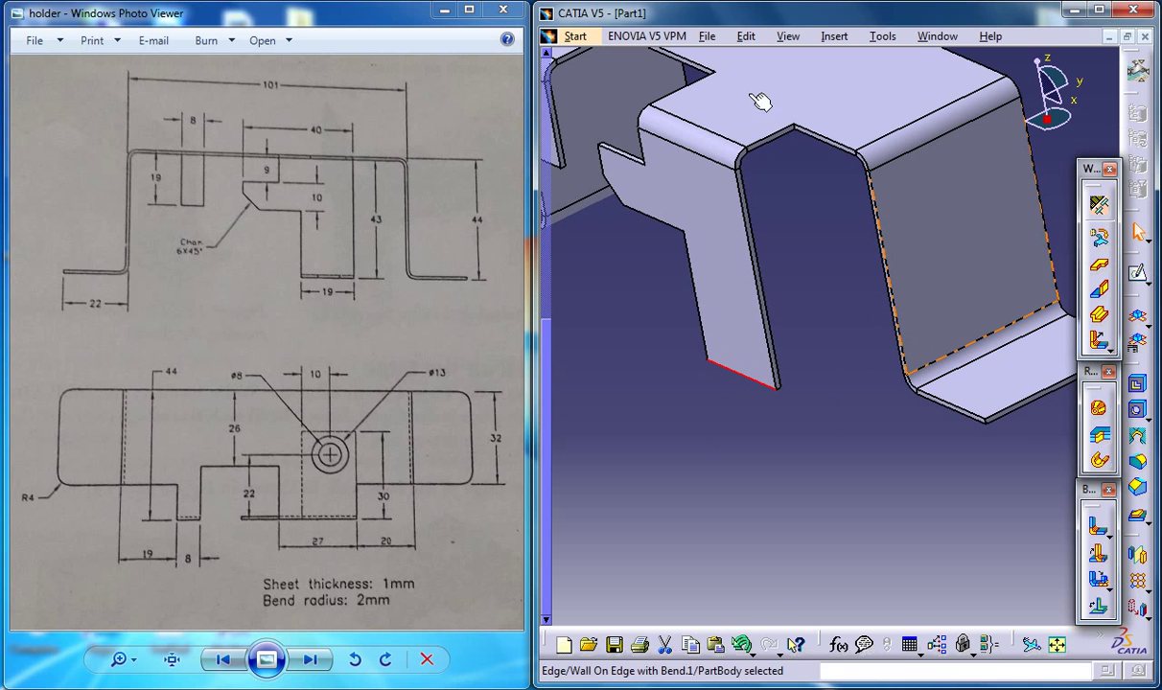
left_click(833, 36)
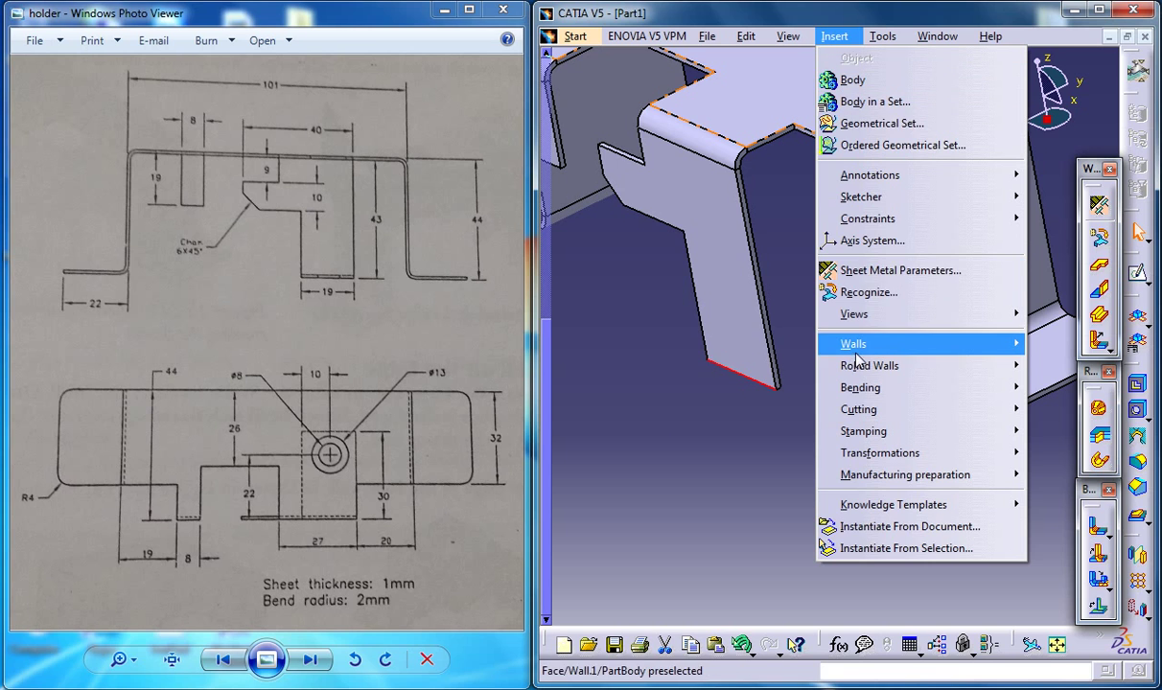
mouse_move(854, 343)
mouse_move(748, 410)
left_click(859, 409)
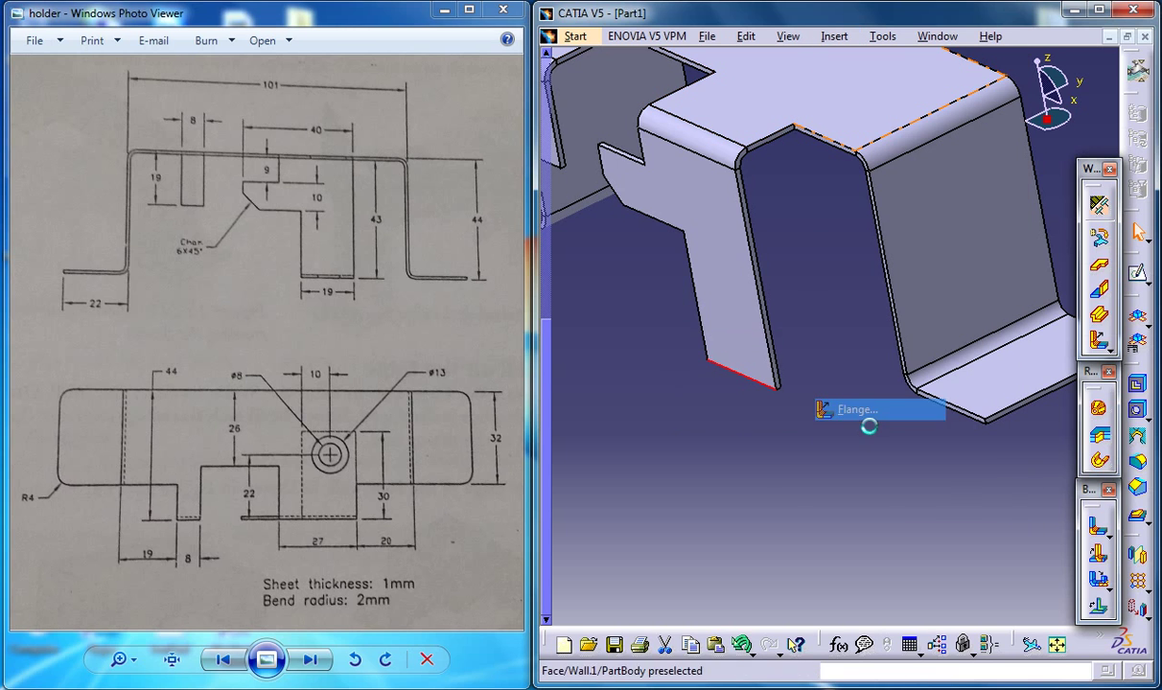
left_click(774, 372)
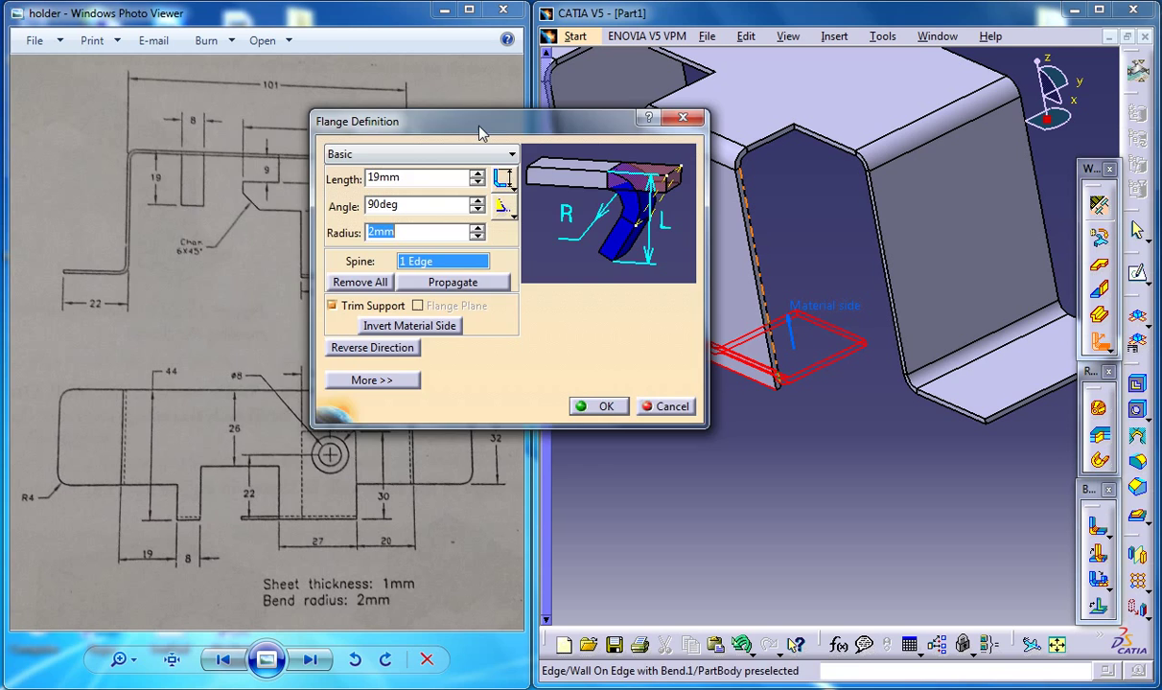
left_click_drag(480, 131, 312, 181)
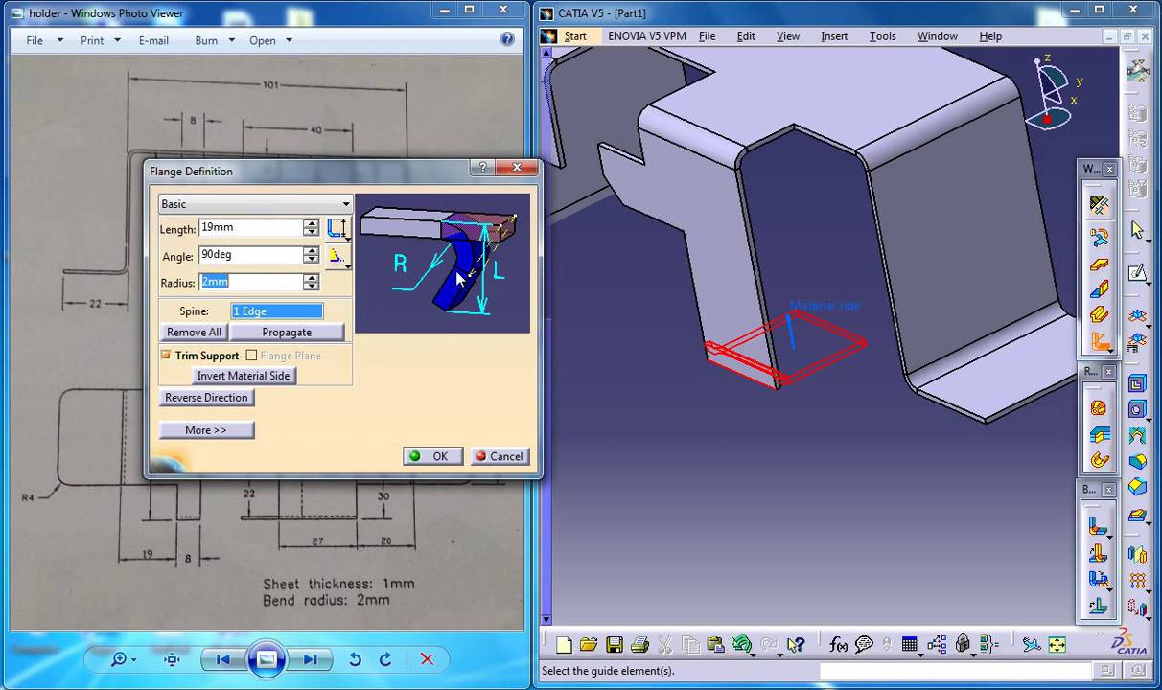
mouse_move(360, 182)
left_mouse_down()
mouse_move(450, 227)
mouse_move(809, 328)
left_mouse_up()
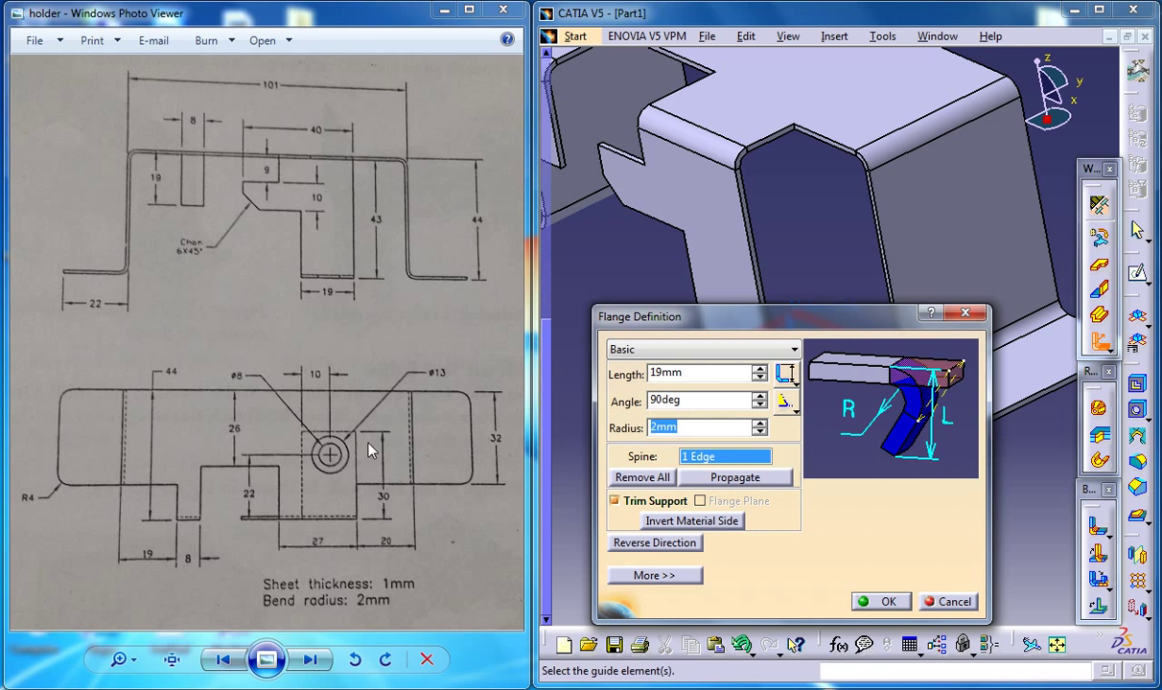
left_click_drag(689, 374, 586, 380)
left_click(879, 602)
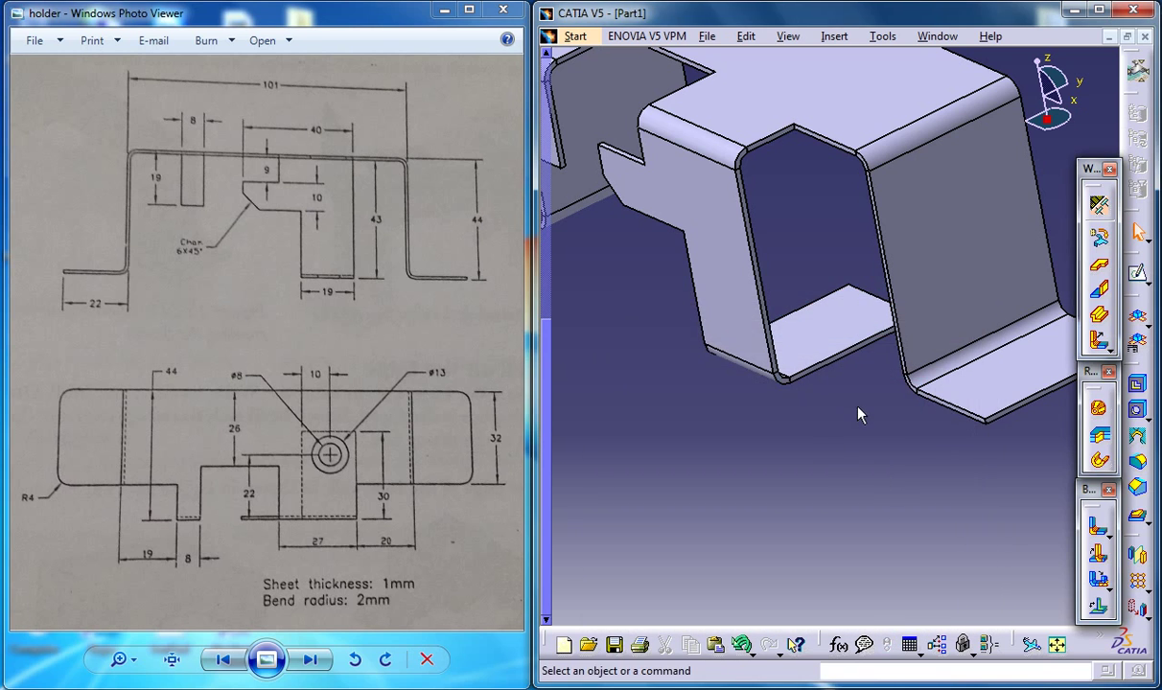
- Start a hole on the top face above the new lower flange and open its positioning sketch
middle_click_drag(859, 408, 831, 350)
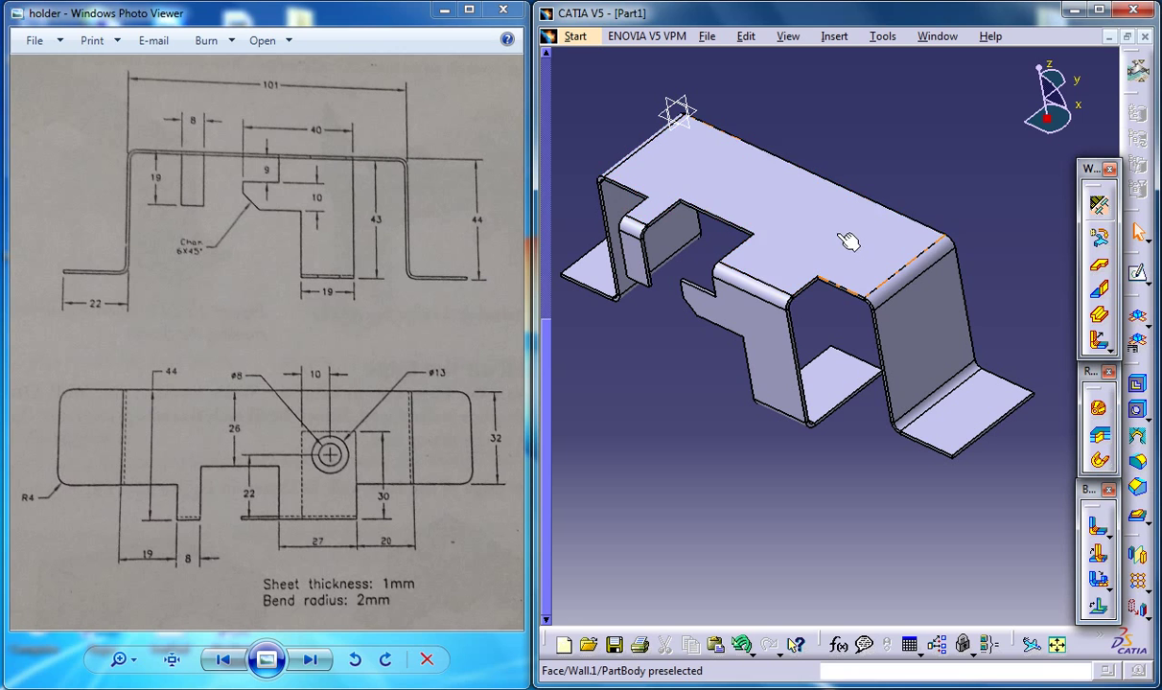
left_click(834, 39)
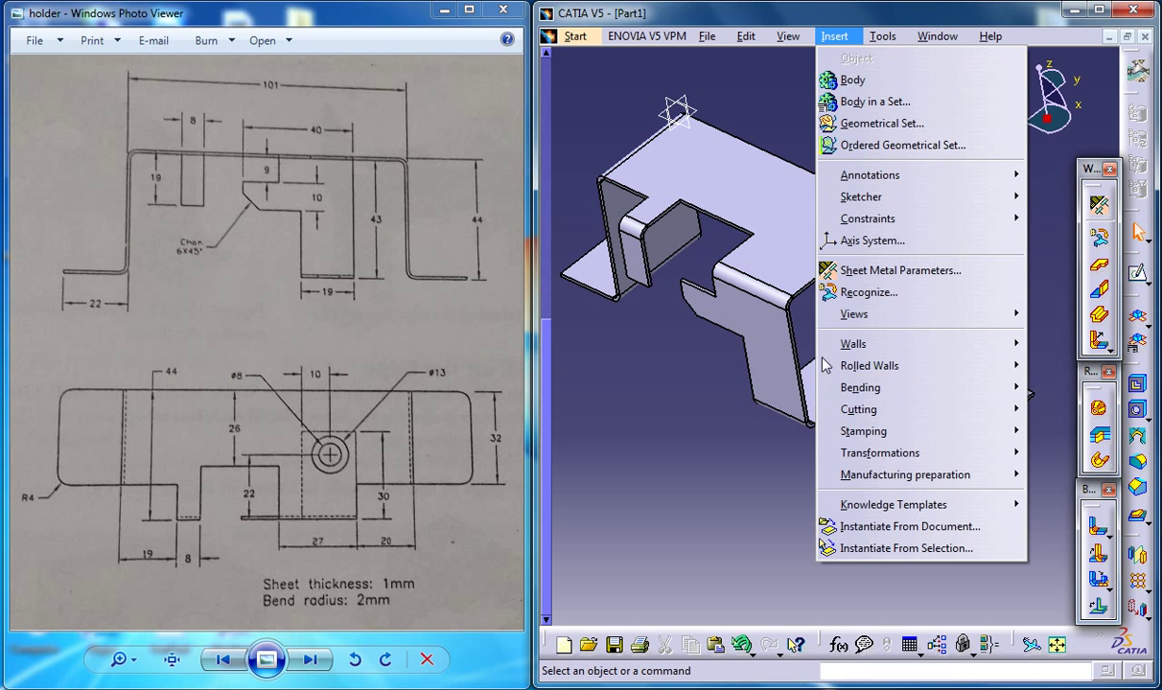
mouse_move(826, 409)
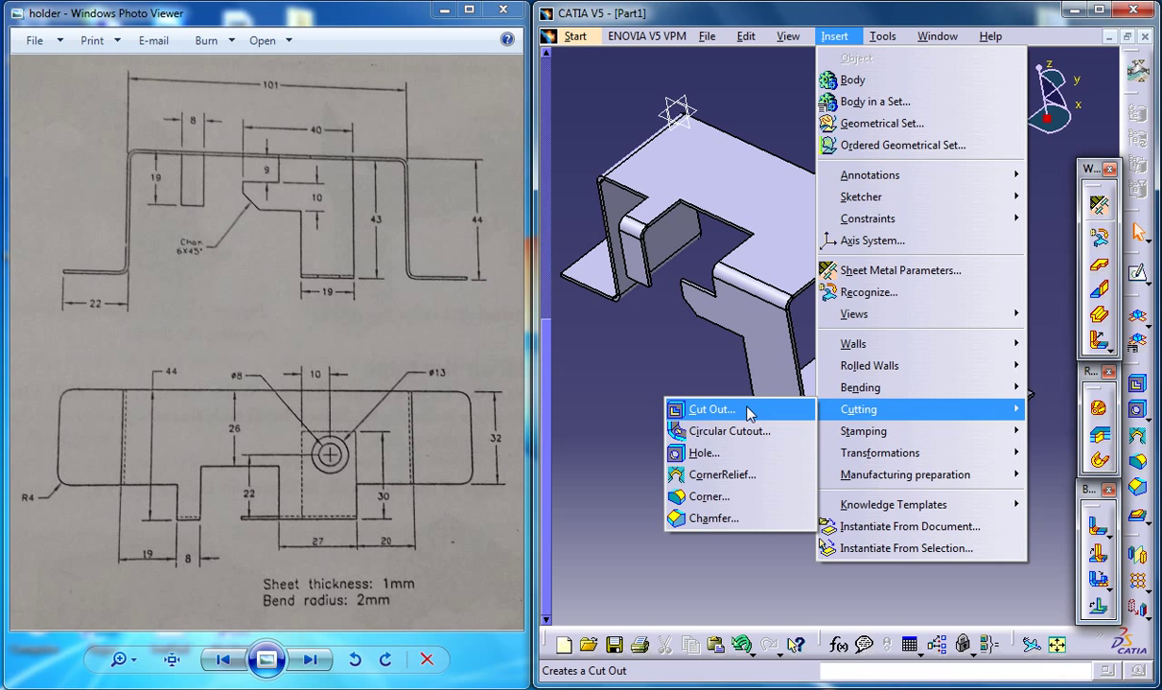
left_click(702, 451)
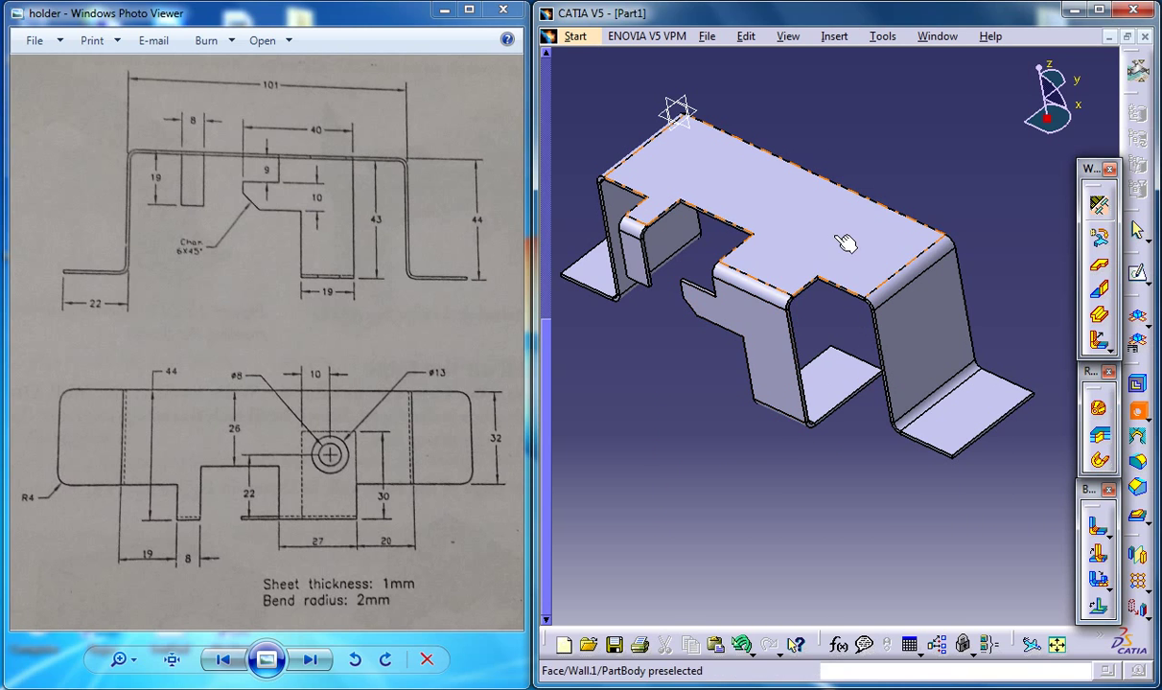
left_click(860, 275)
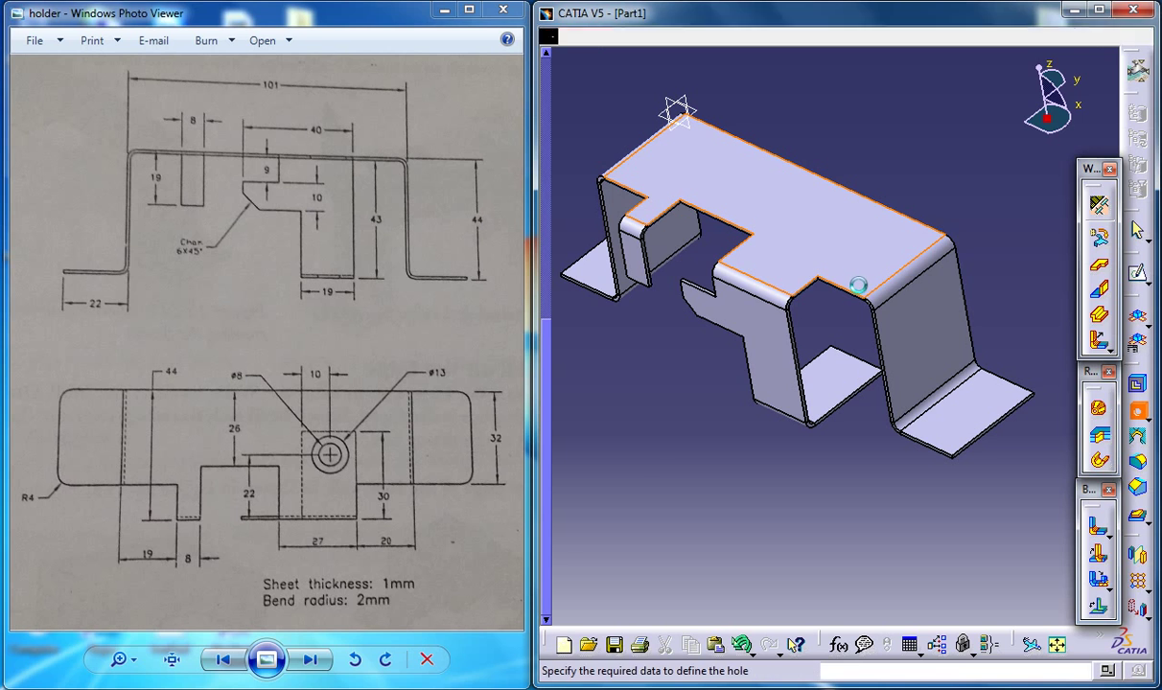
left_click_drag(868, 253, 338, 199)
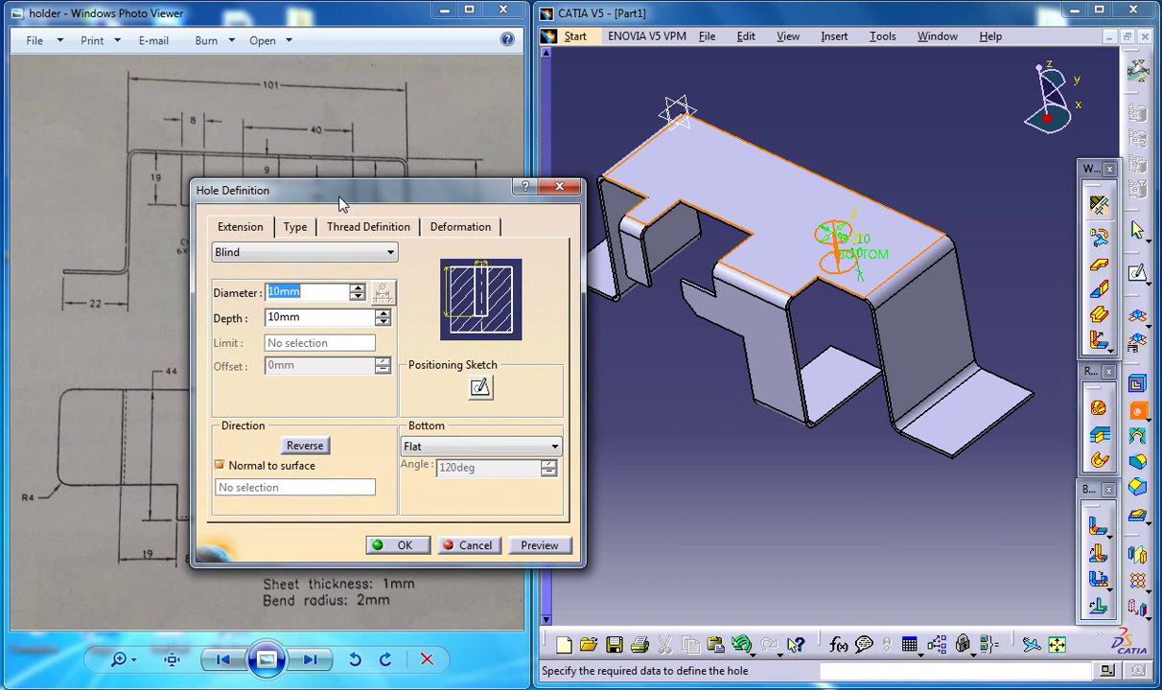
left_click(482, 388)
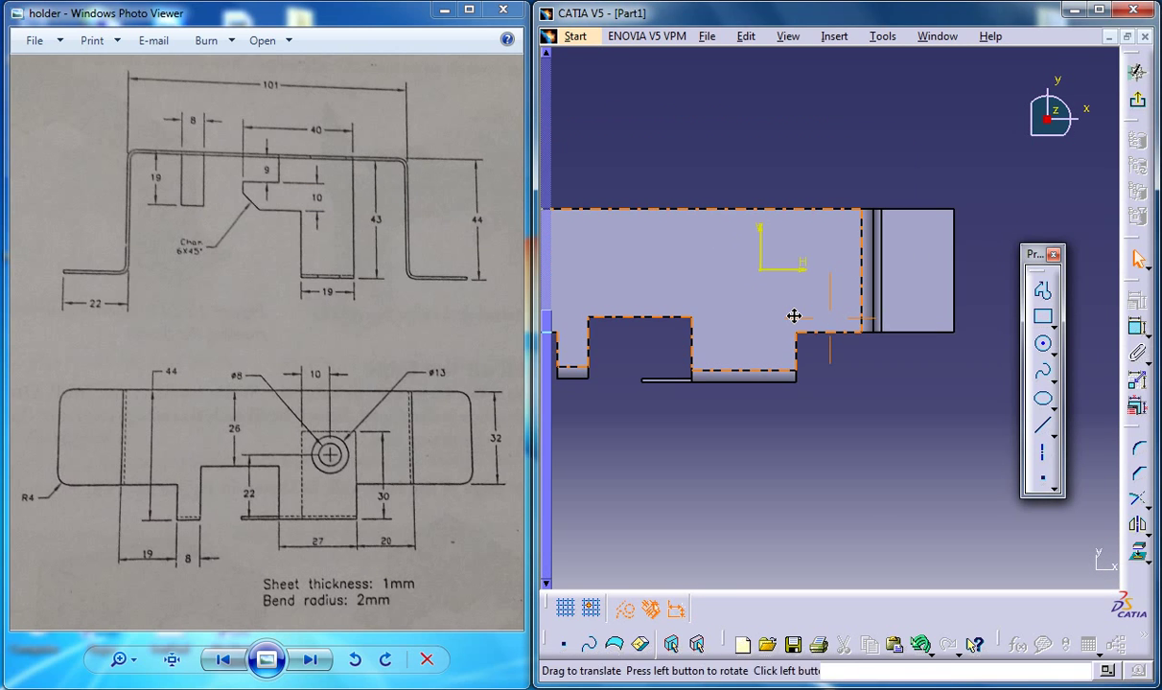
- Constrain the hole centre 22 mm from the outer edge of the bend along the wide tab
middle_click_drag(794, 316, 794, 315)
middle_click_drag(799, 254, 789, 246)
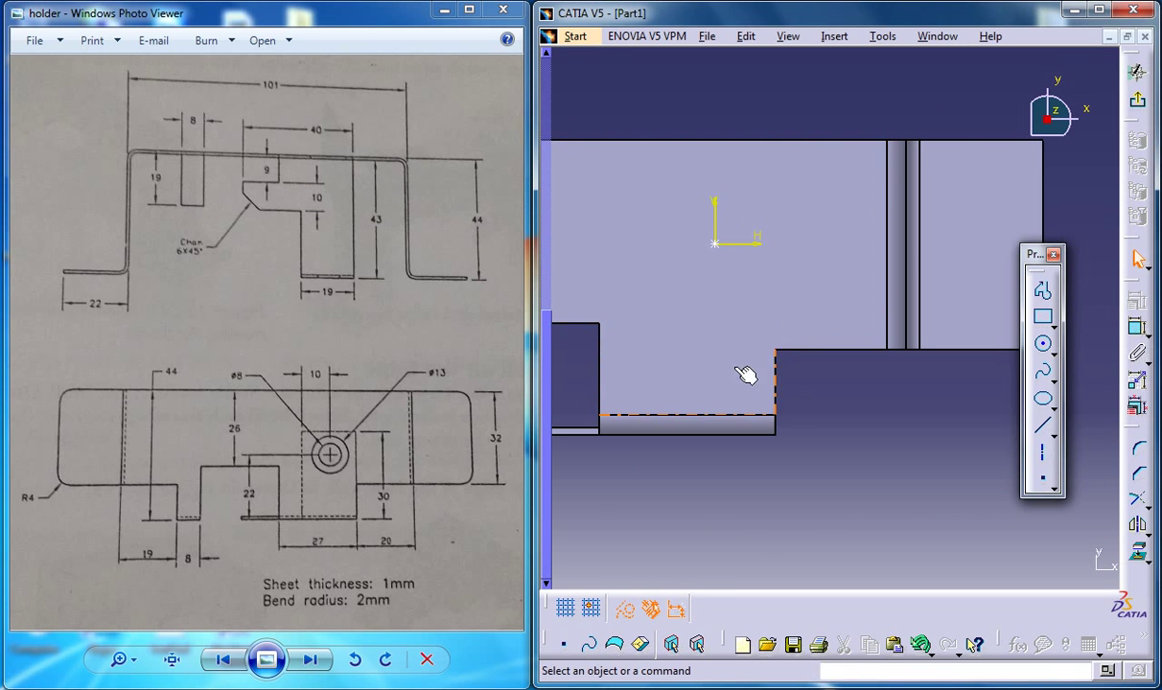
middle_click_drag(737, 368, 820, 319)
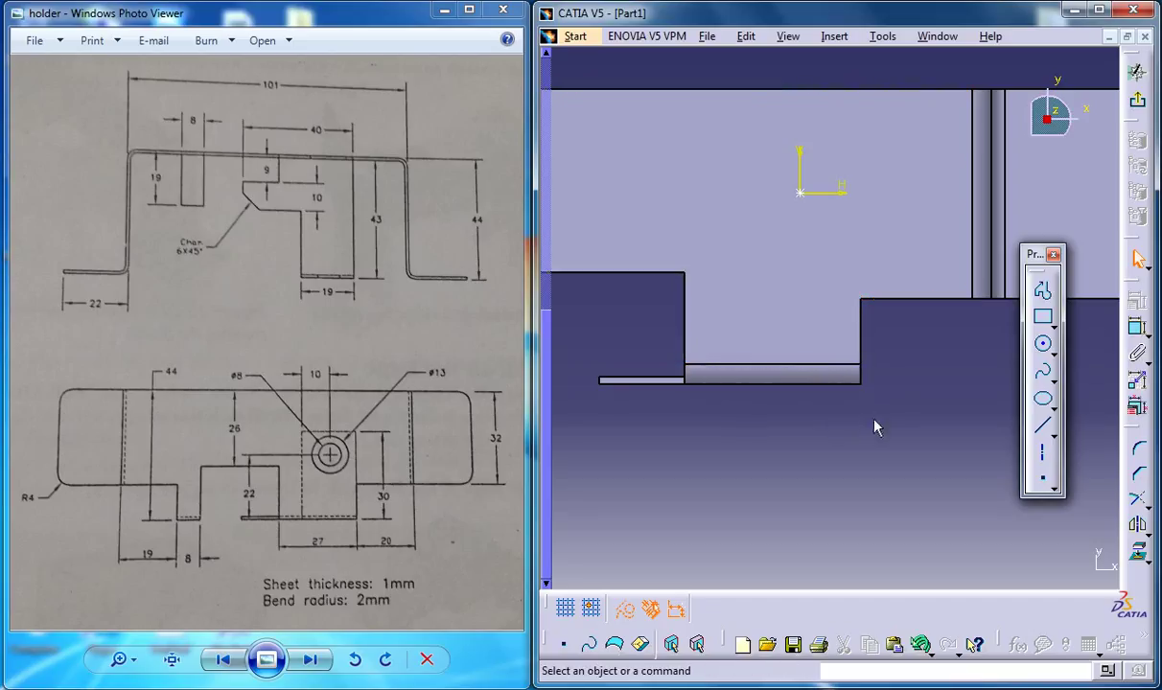
left_click(1136, 330)
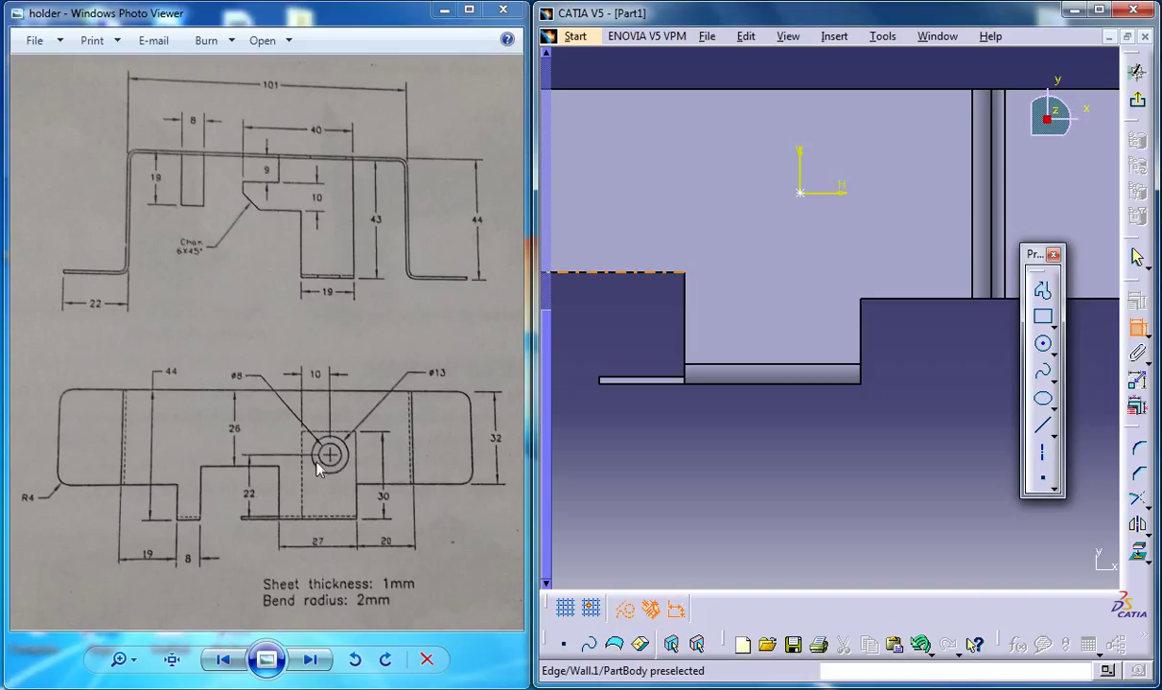
left_click(771, 386)
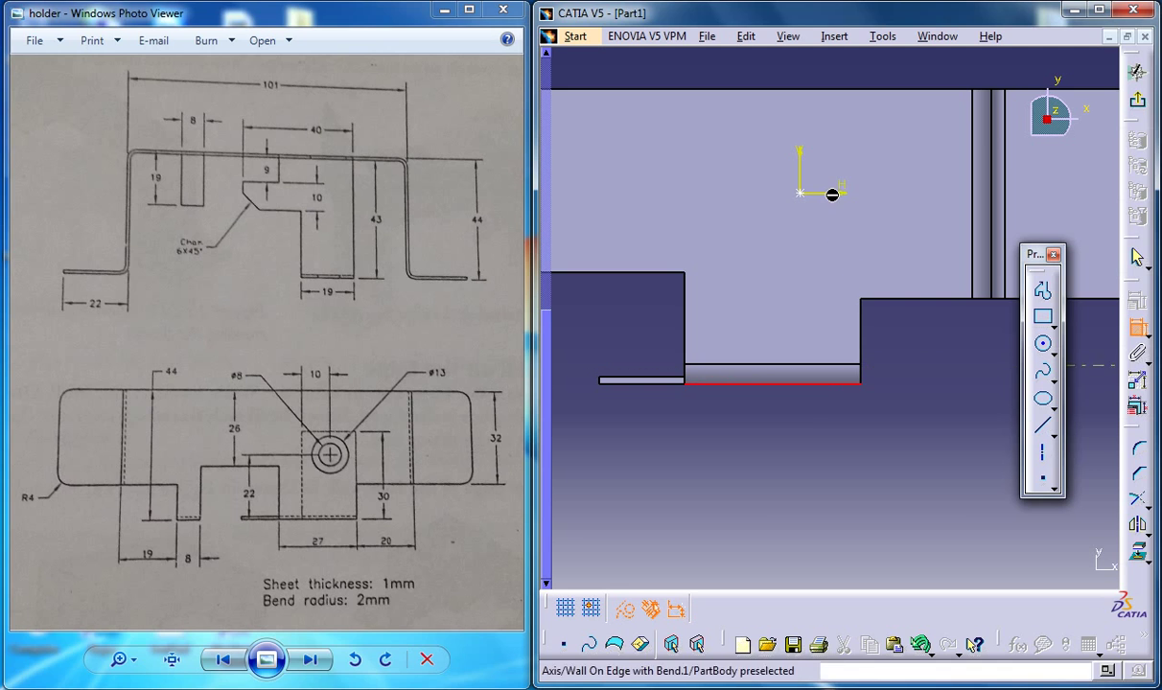
left_click(813, 196)
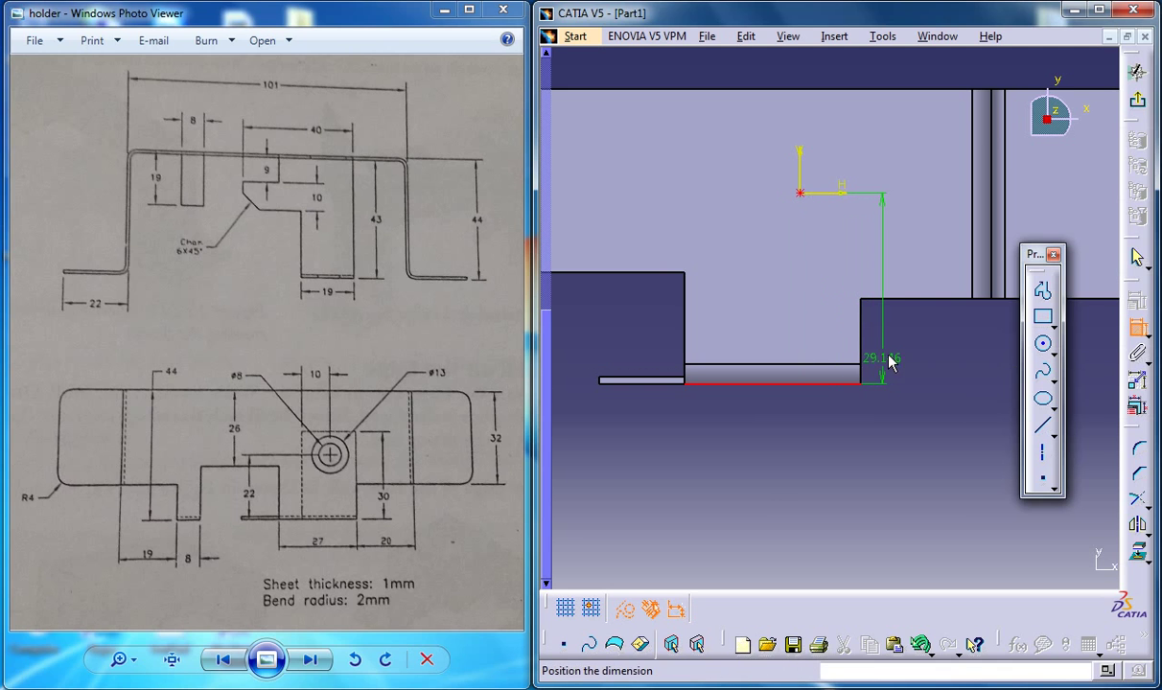
double_click(899, 355)
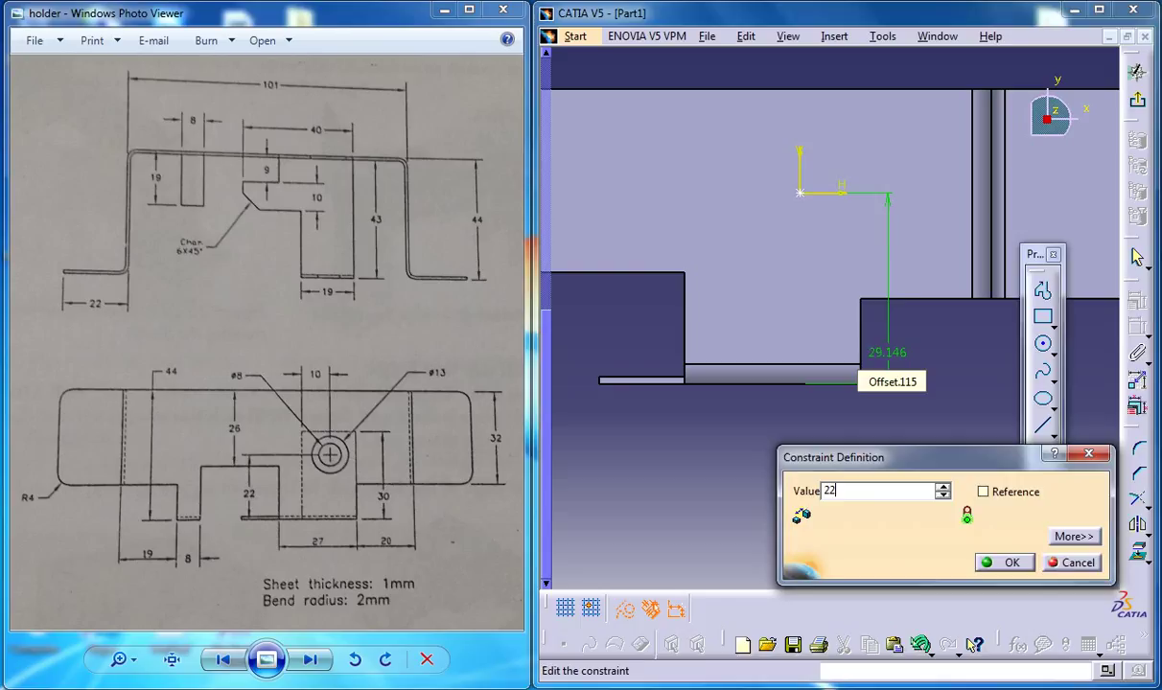
type("22")
key("Return")
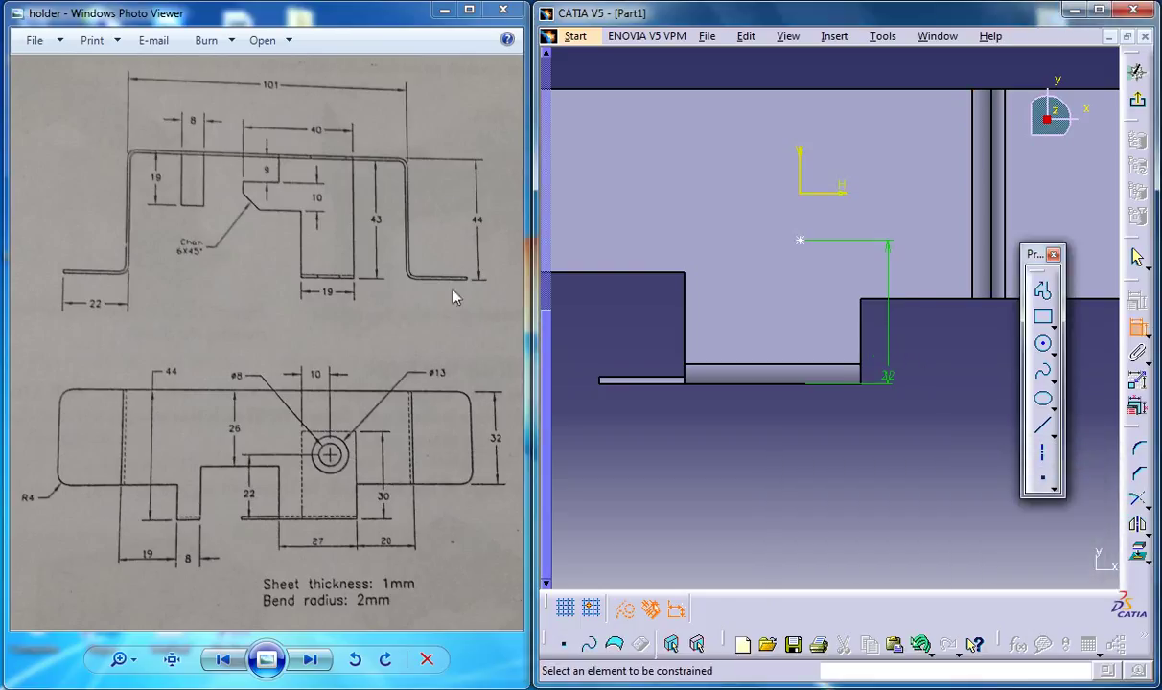
- Constrain the hole centre 10 mm from the free side edge of the lower flange
left_click(801, 241)
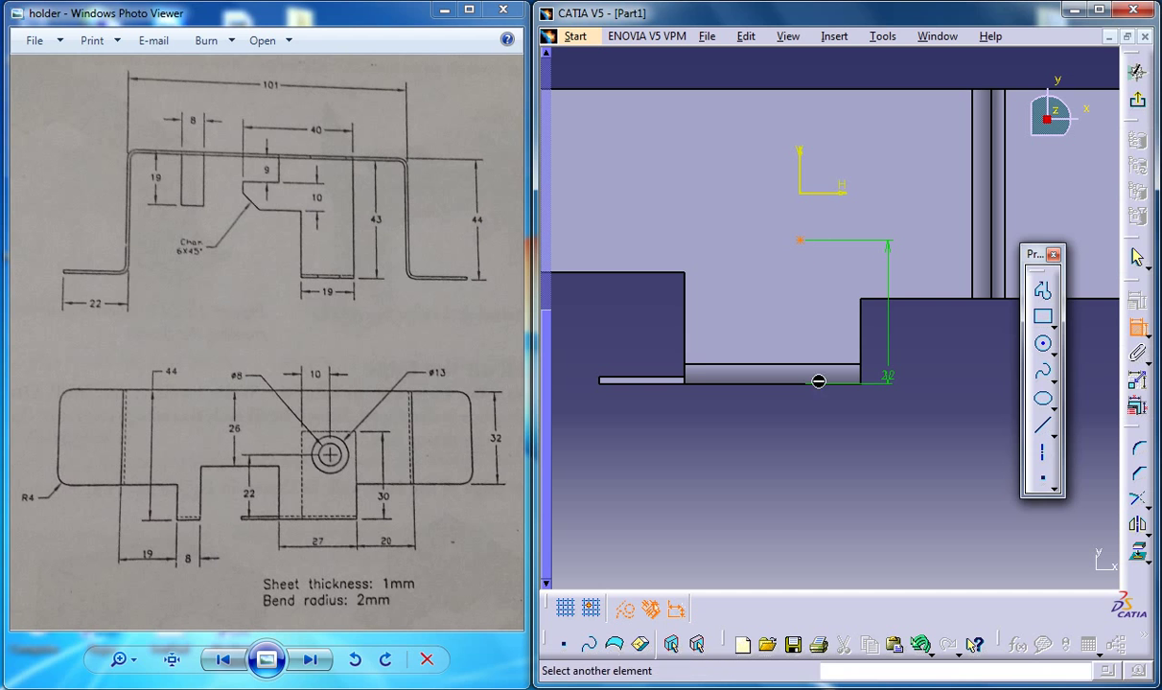
middle_click_drag(807, 317, 892, 376)
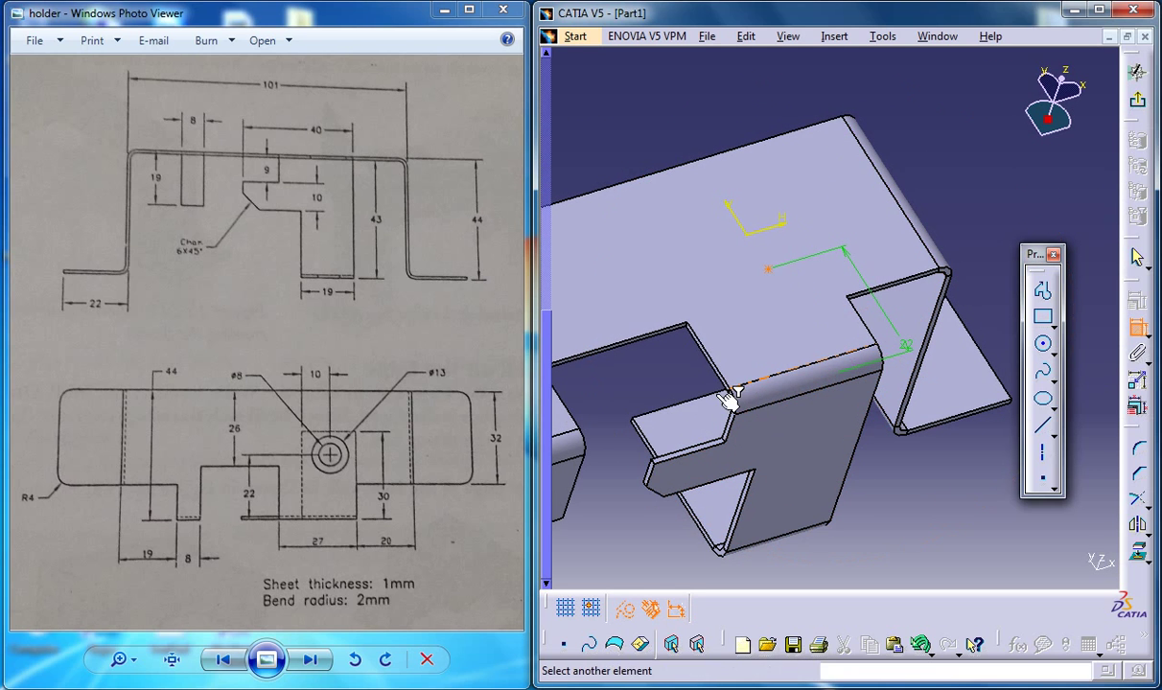
left_click(665, 457)
left_click(768, 269)
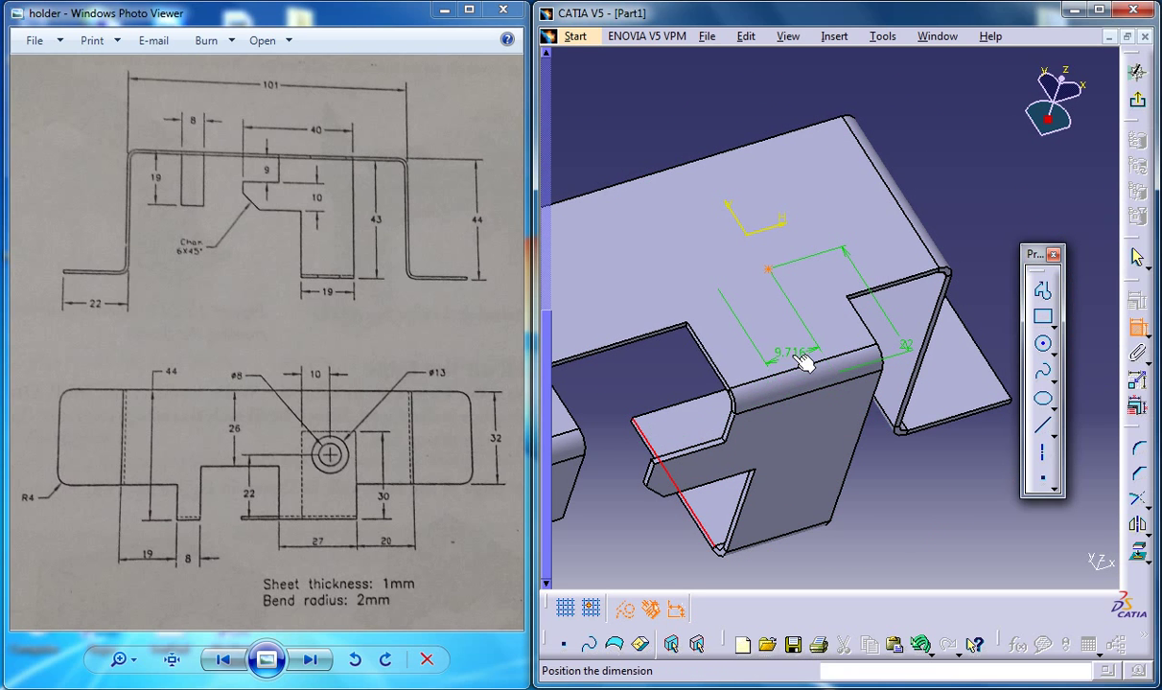
double_click(783, 342)
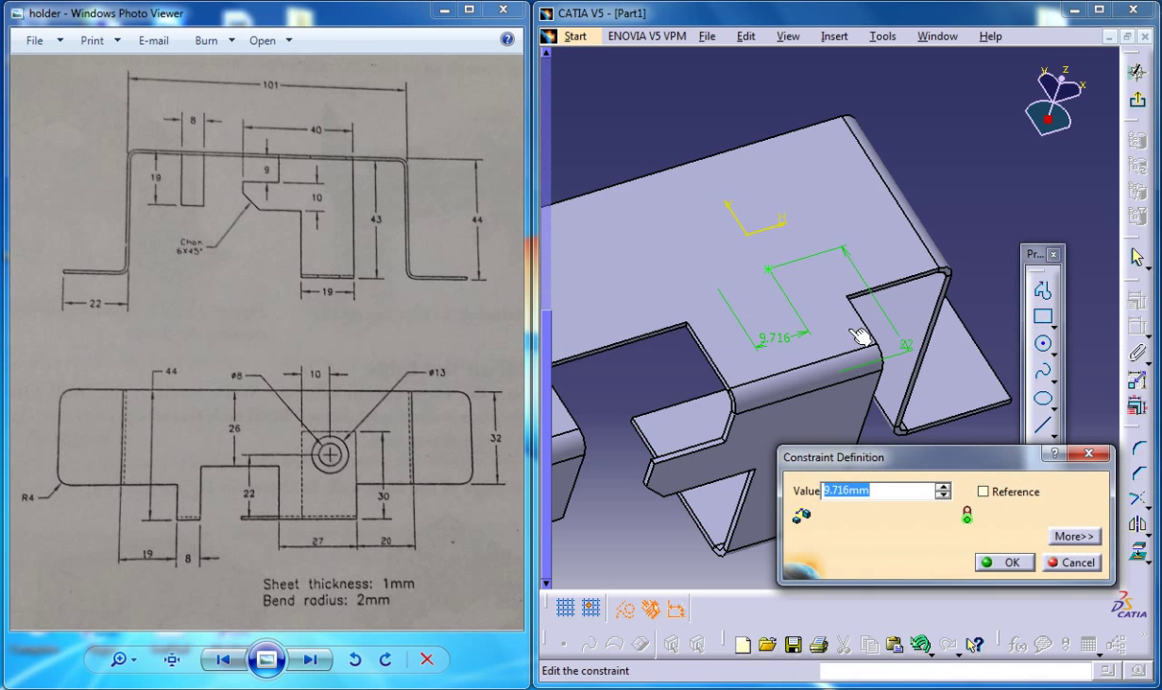
key("Return")
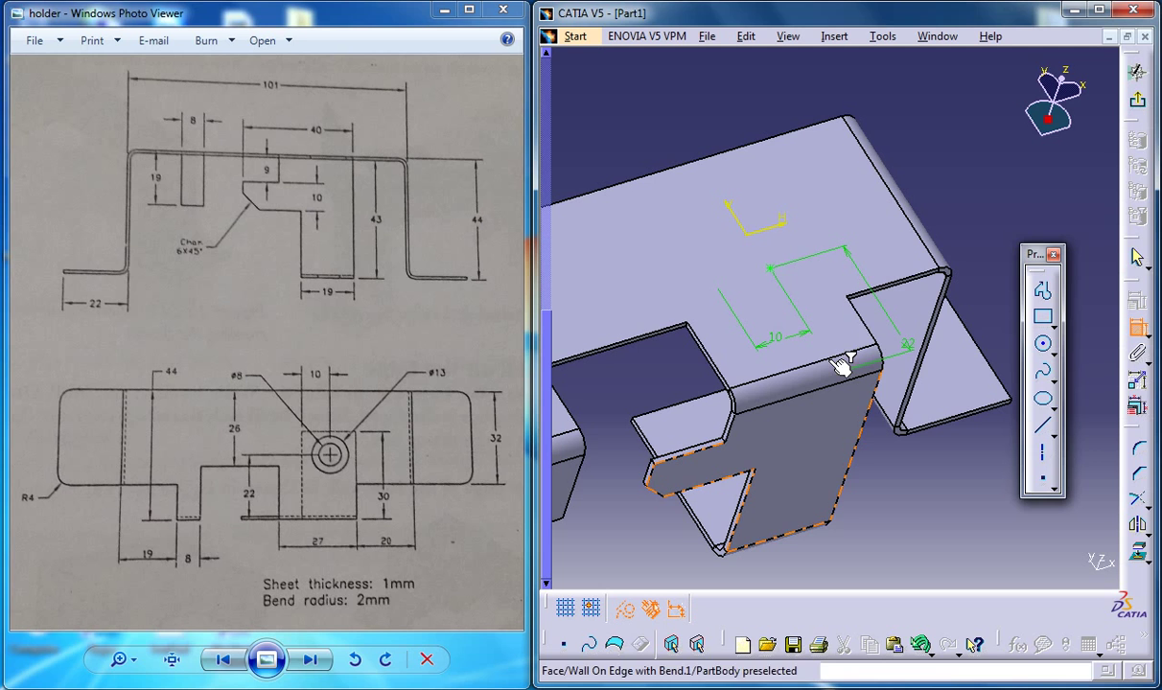
- Finish the positioning sketch and create the top-face hole with a 13 mm diameter
middle_click_drag(861, 334, 944, 438)
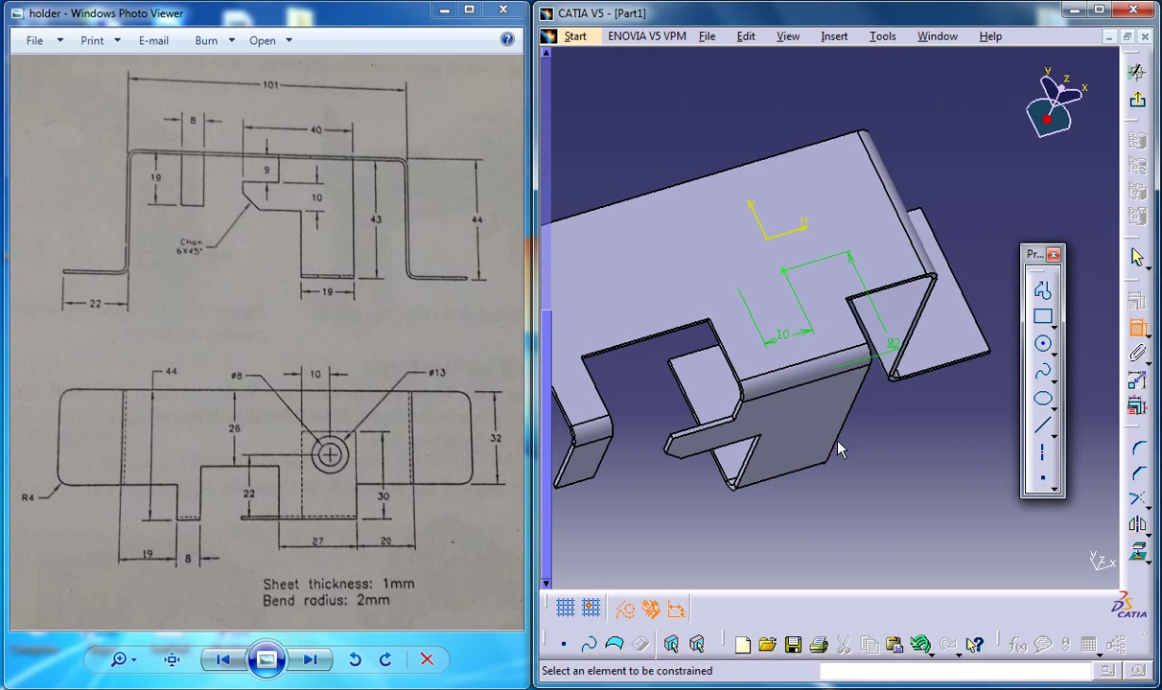
middle_click_drag(863, 446, 925, 330)
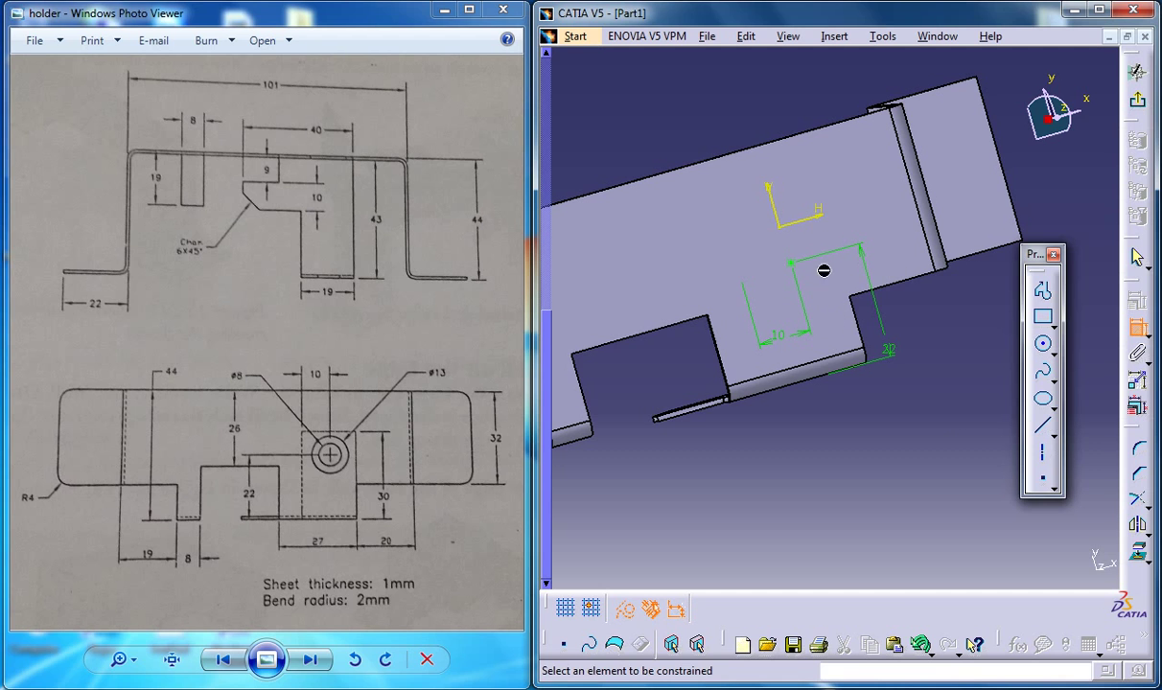
left_click(1136, 100)
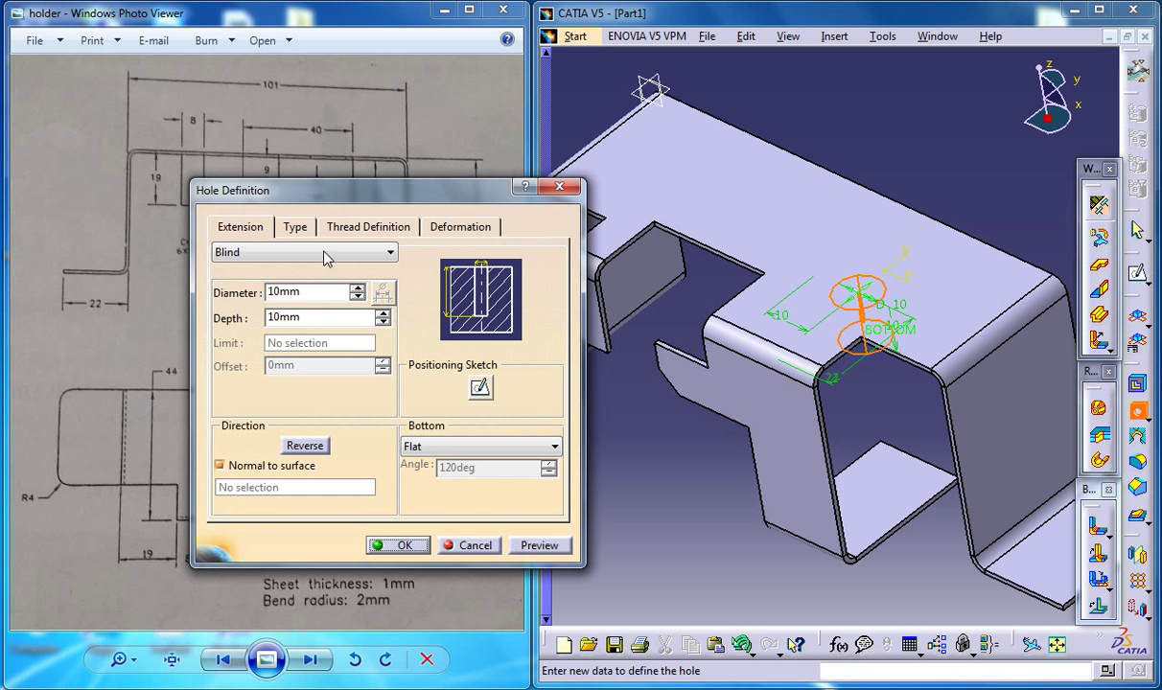
mouse_move(371, 188)
left_mouse_down()
mouse_move(643, 483)
mouse_move(735, 372)
left_mouse_up()
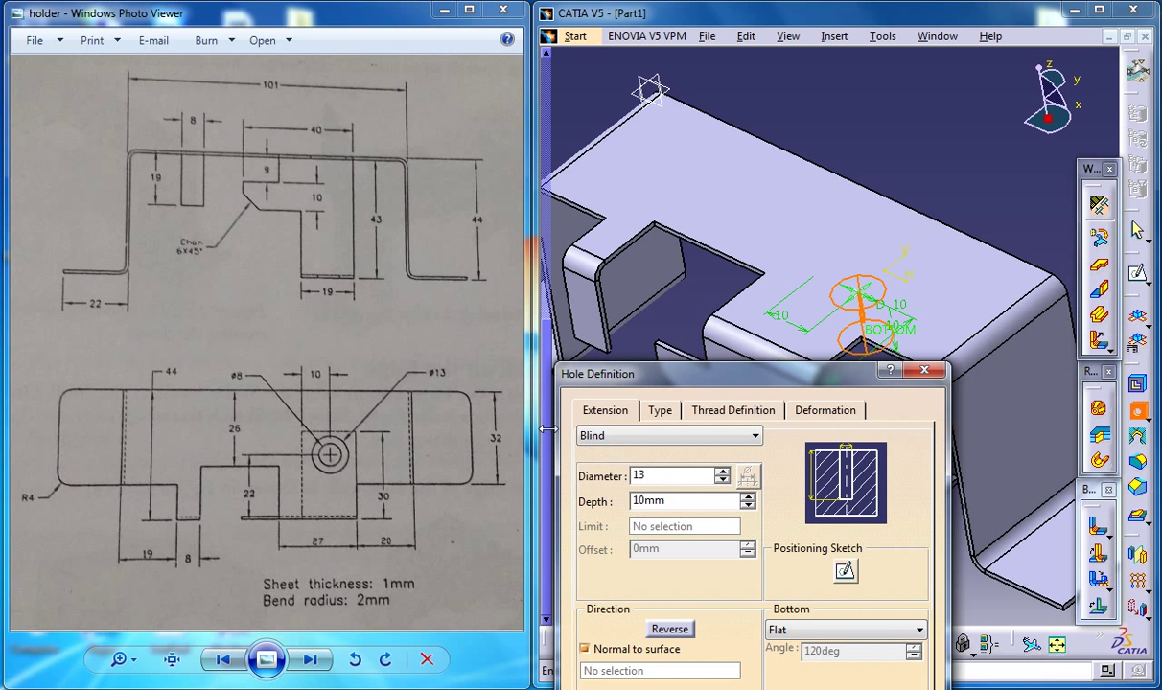
left_click_drag(693, 383, 498, 230)
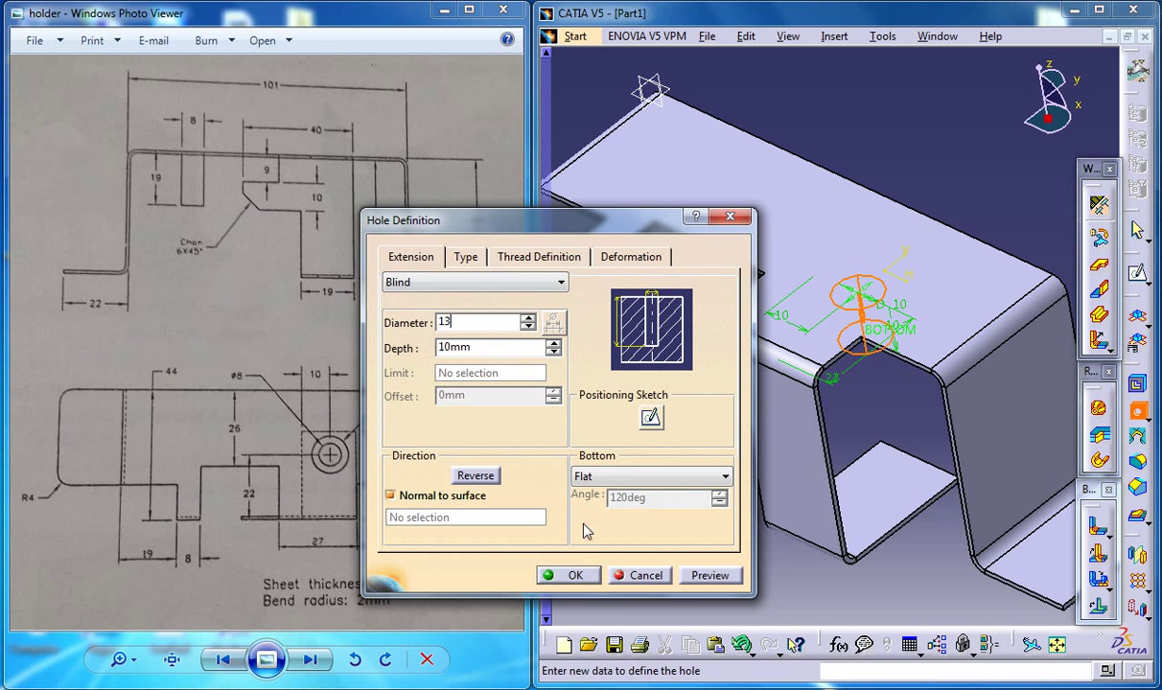
left_click(591, 581)
mouse_move(875, 334)
middle_mouse_down()
mouse_move(836, 345)
mouse_move(823, 299)
middle_mouse_up()
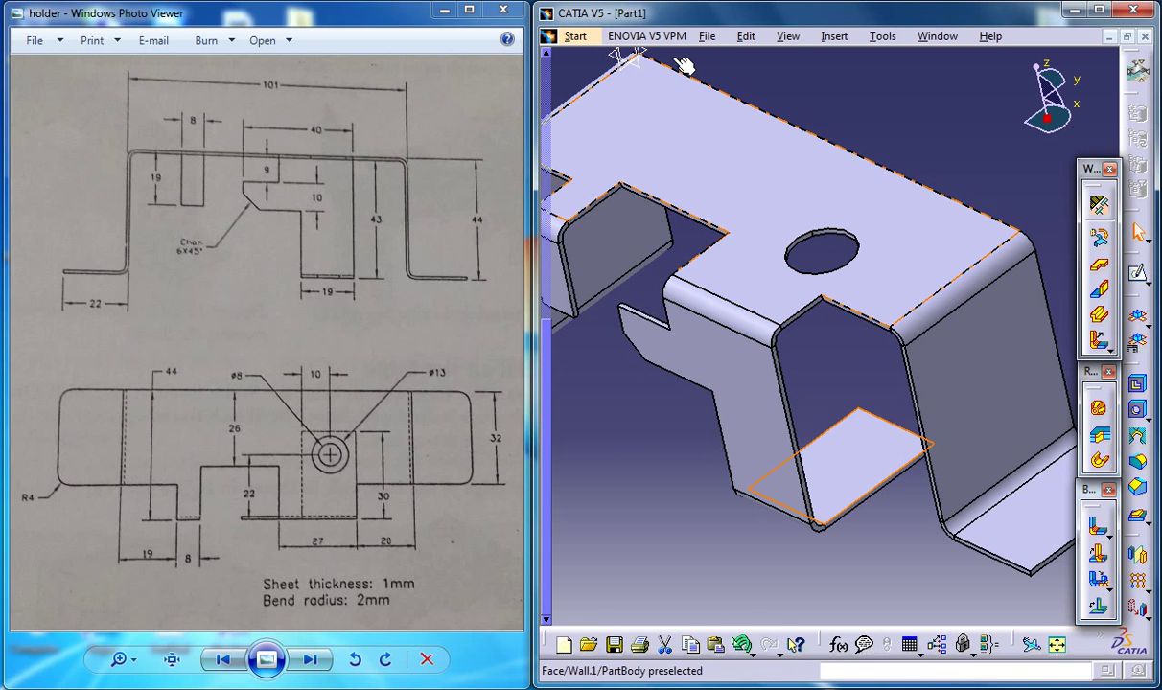
- Start a second hole on the upper face of the lower flange and open its positioning sketch
left_click(773, 39)
mouse_move(835, 36)
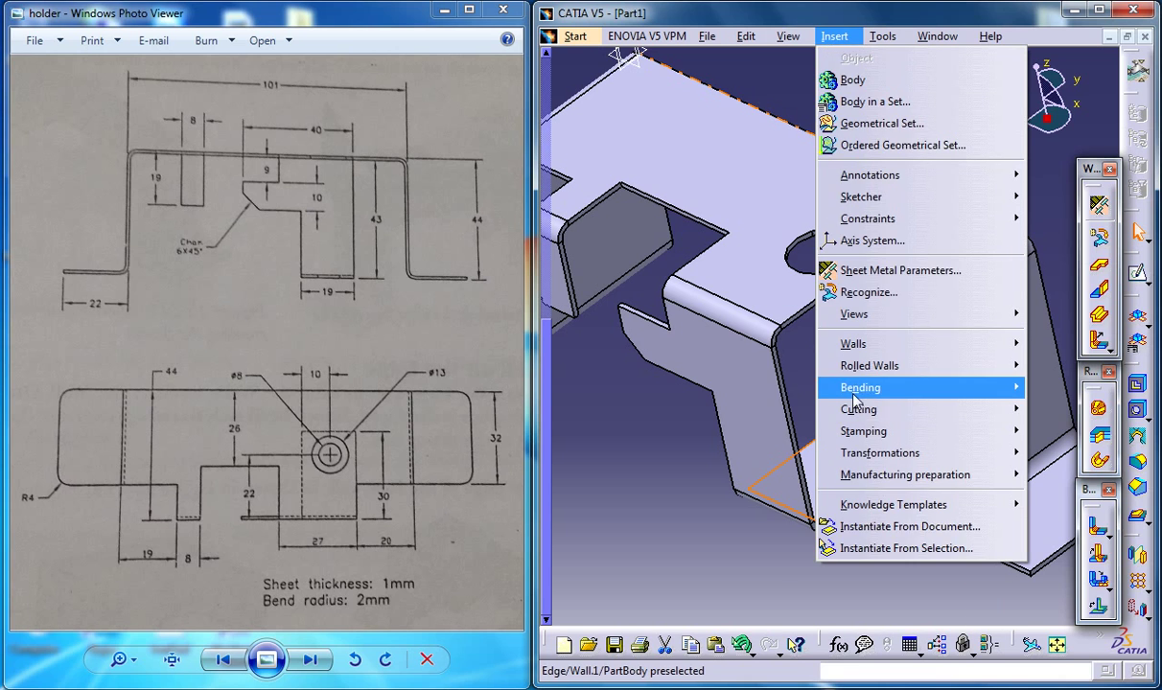
mouse_move(870, 372)
mouse_move(859, 410)
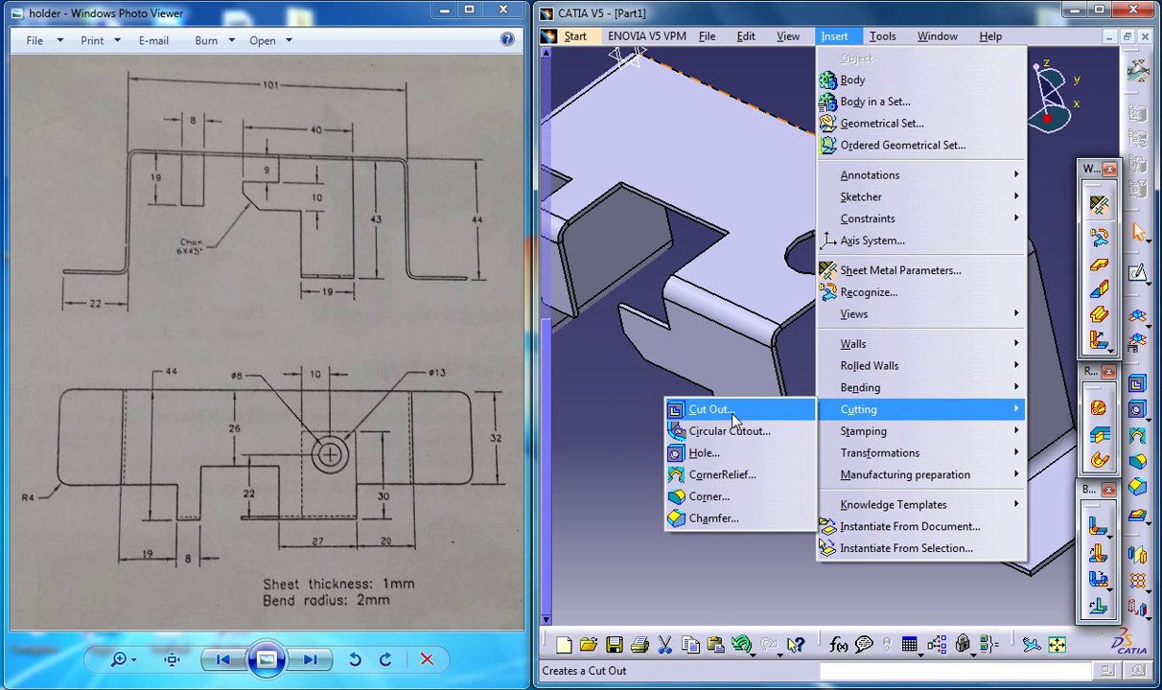
left_click(705, 453)
left_click(856, 454)
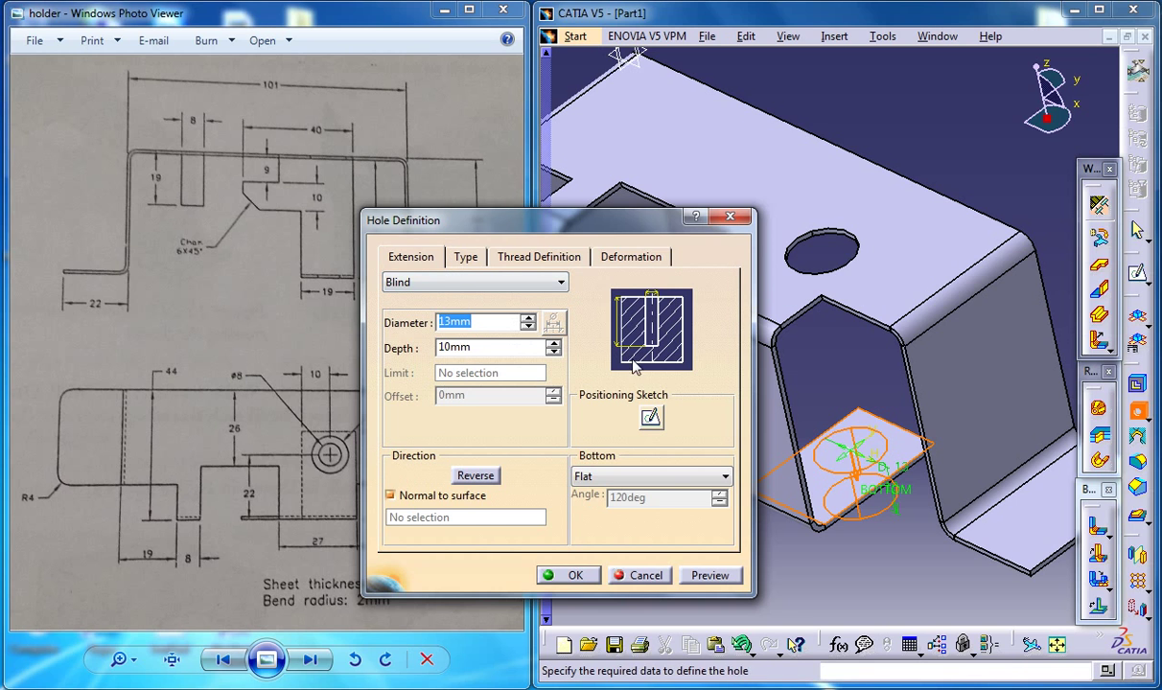
left_click(652, 415)
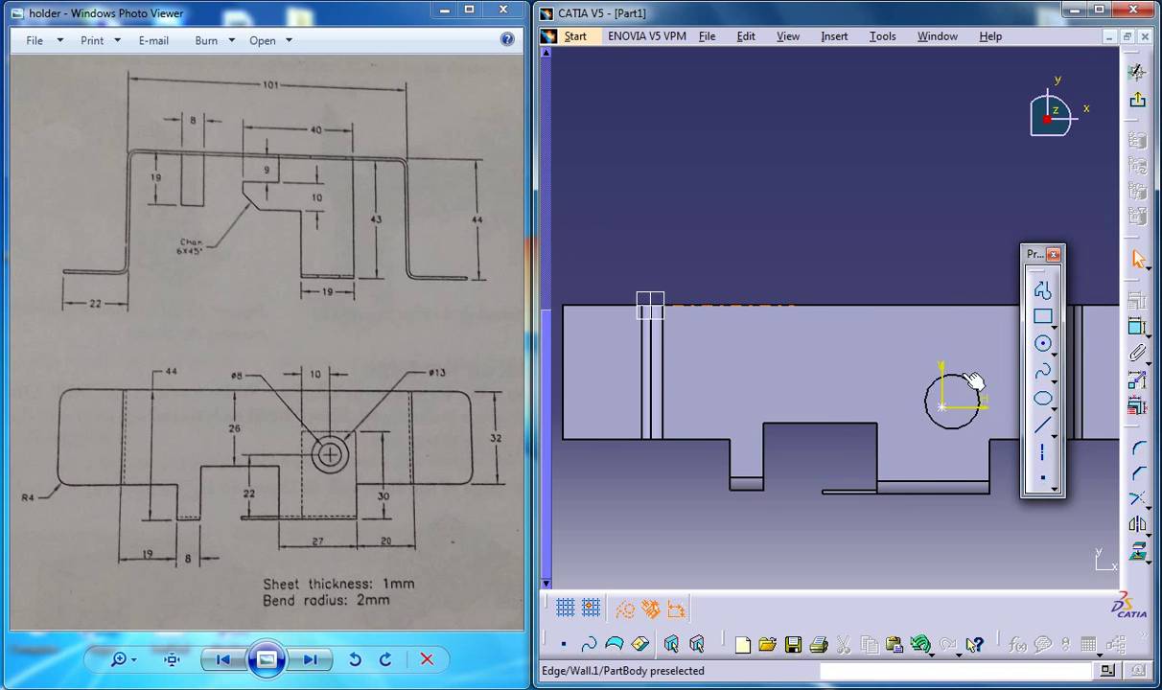
- Constrain the second hole's centre point to be concentric with the 13 mm hole's circular edge
middle_click_drag(967, 376, 799, 301)
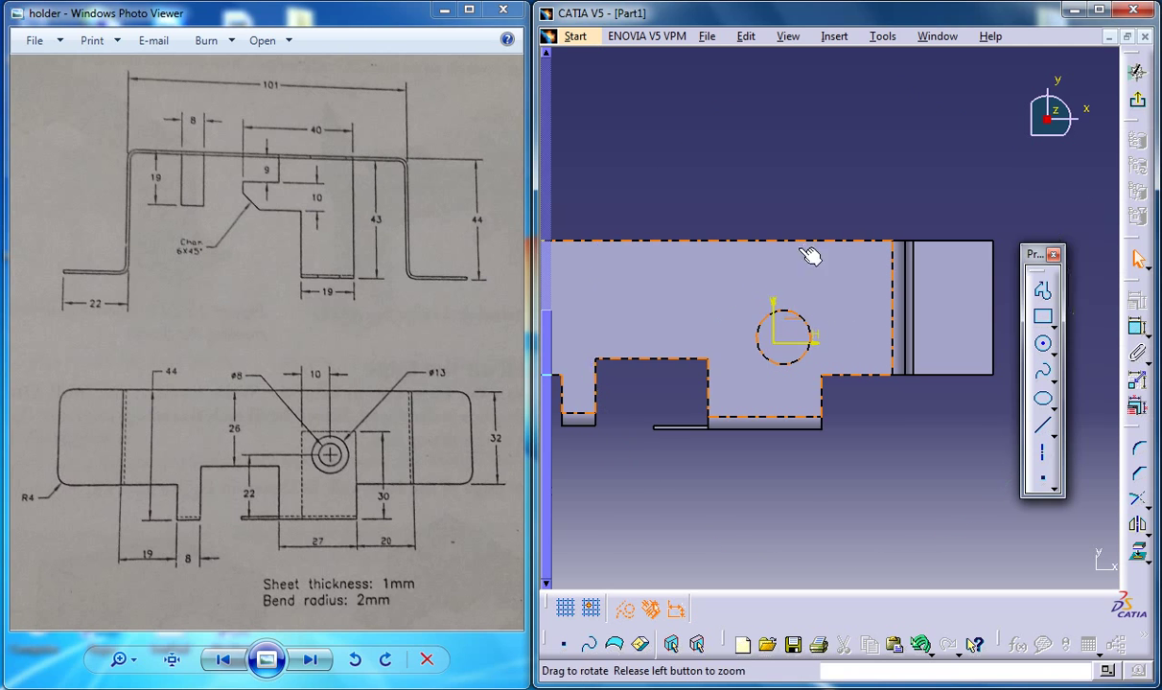
middle_click_drag(802, 250, 803, 192)
left_click(1137, 327)
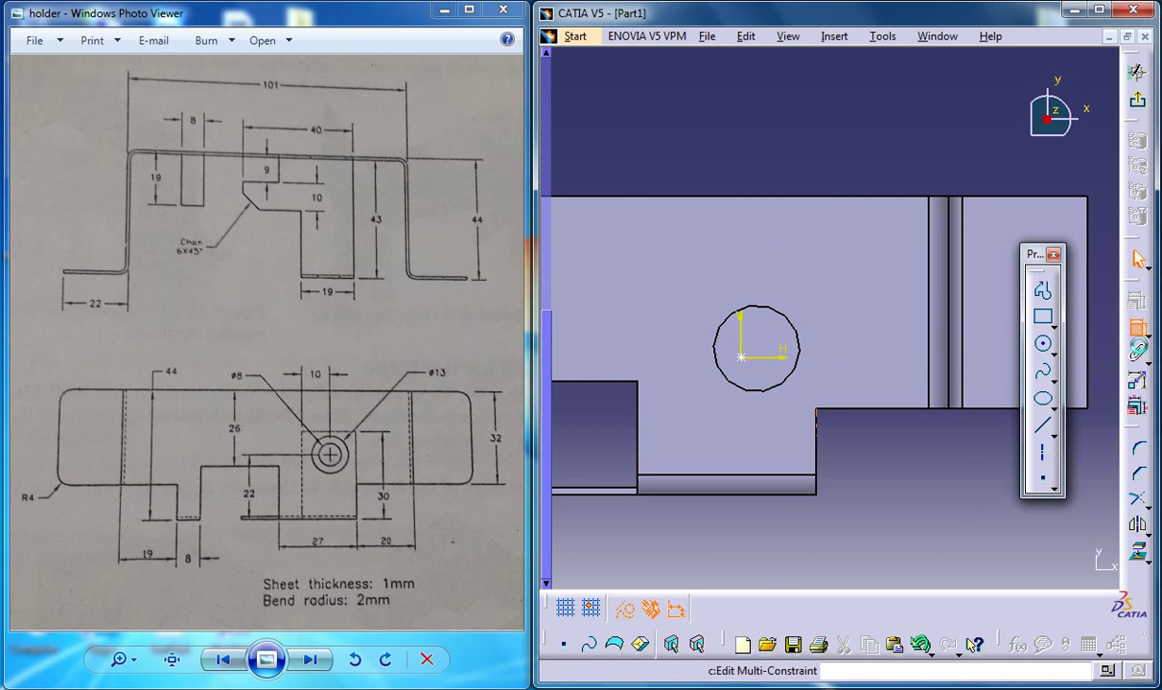
left_click(743, 359)
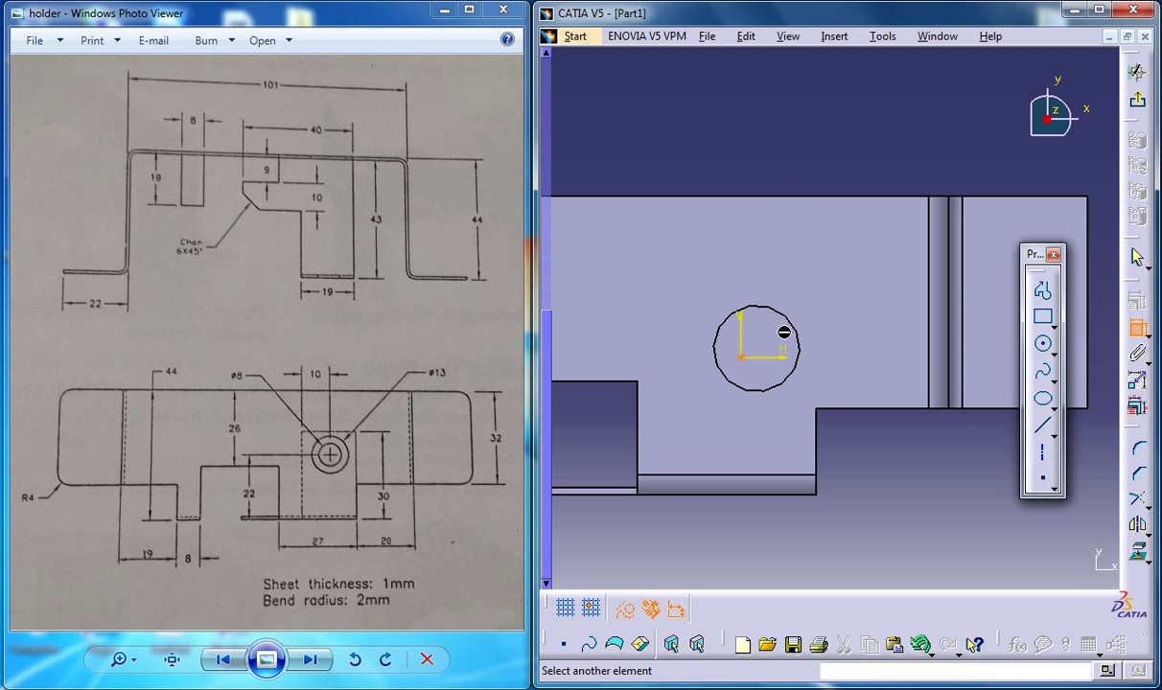
left_click(794, 320)
right_click(863, 482)
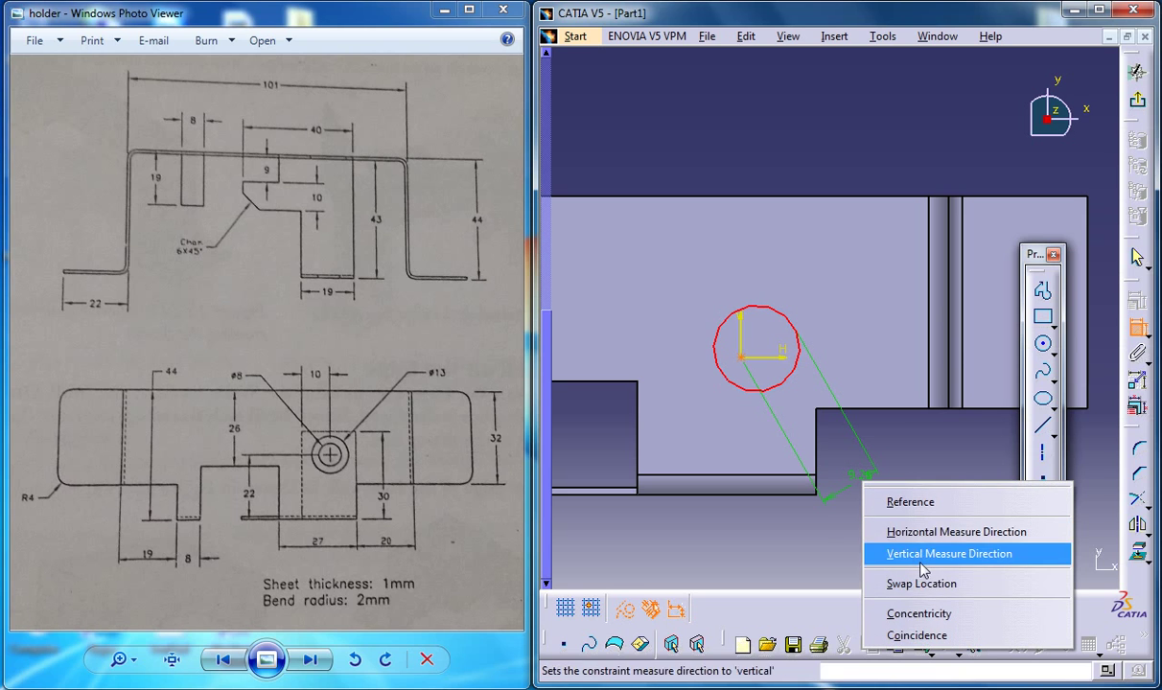
left_click(919, 614)
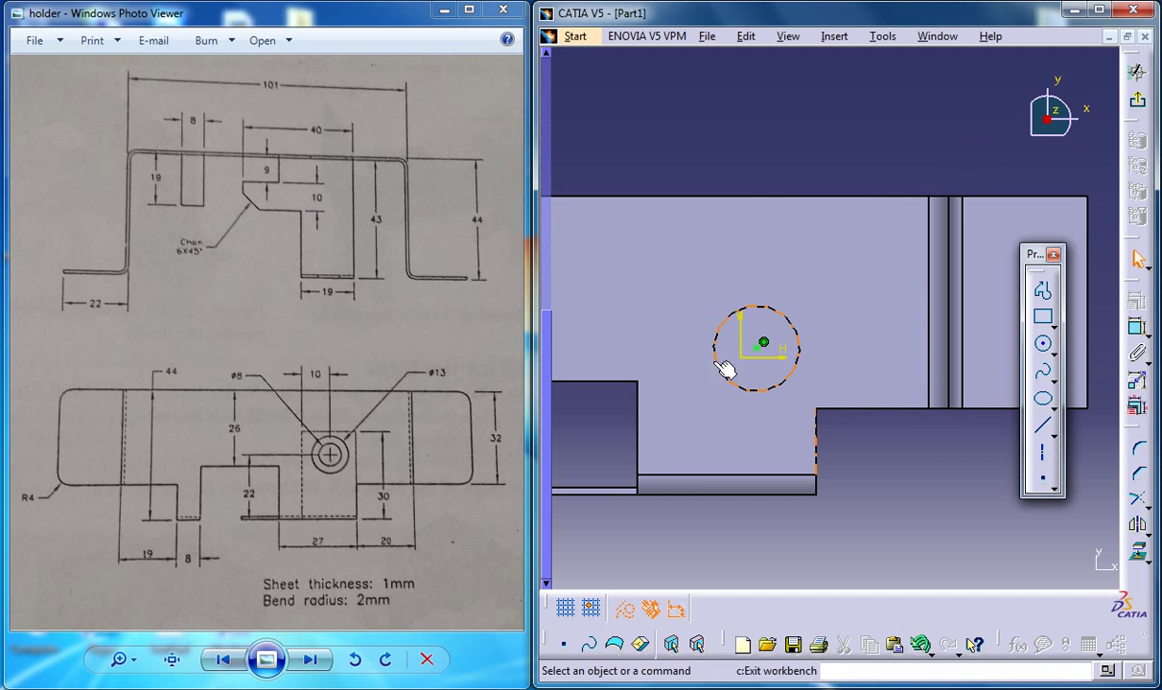
- Finish the positioning sketch and create the lower flange's hole with an 8 mm diameter
left_click(1139, 103)
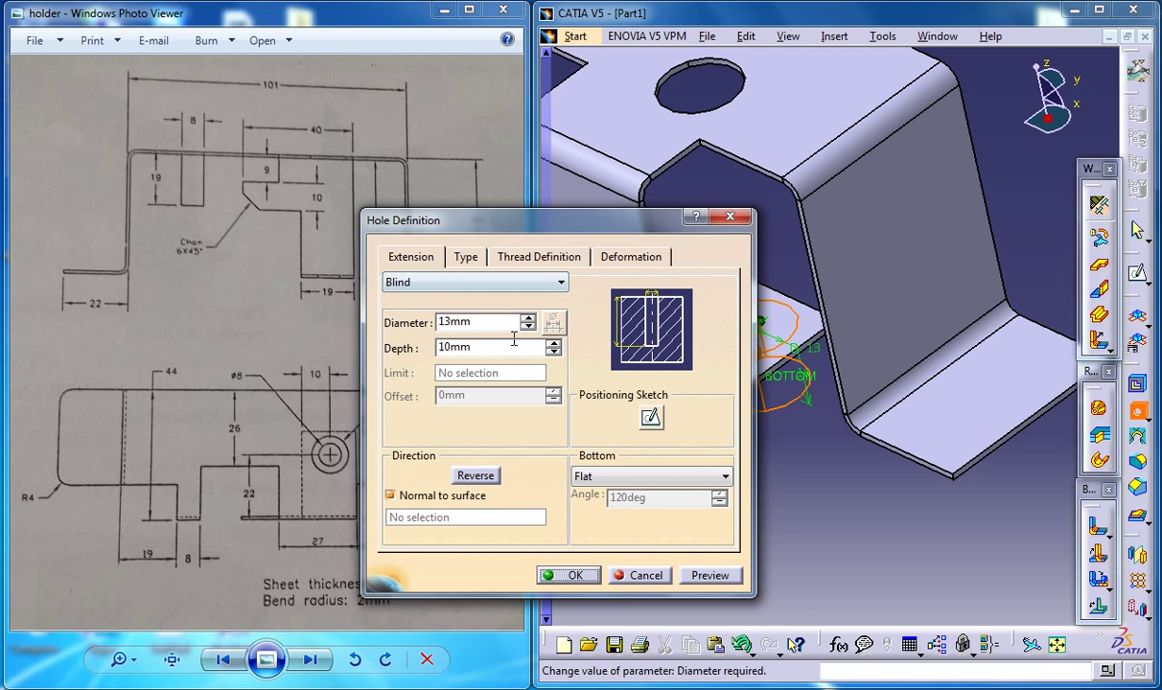
left_click_drag(501, 330, 408, 298)
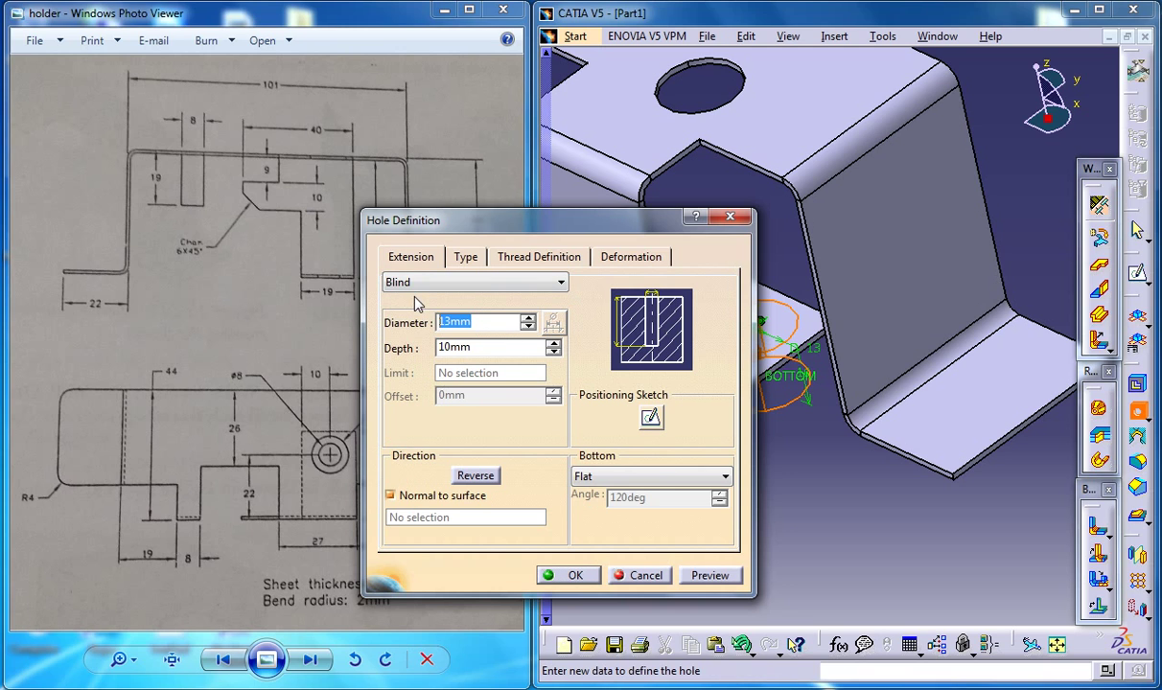
type("8")
left_click(578, 575)
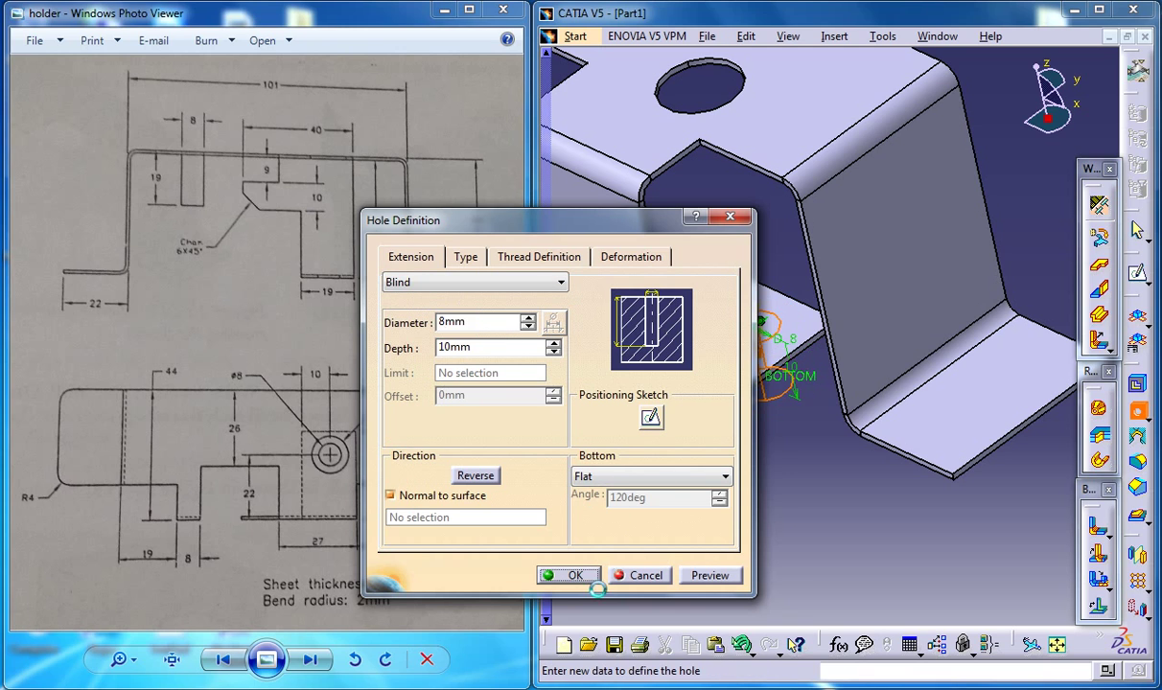
- Inspect the holder clip from several angles, checking both holes, the tabs and the flanges against the drawing
middle_click_drag(743, 222, 784, 379)
left_click(773, 345)
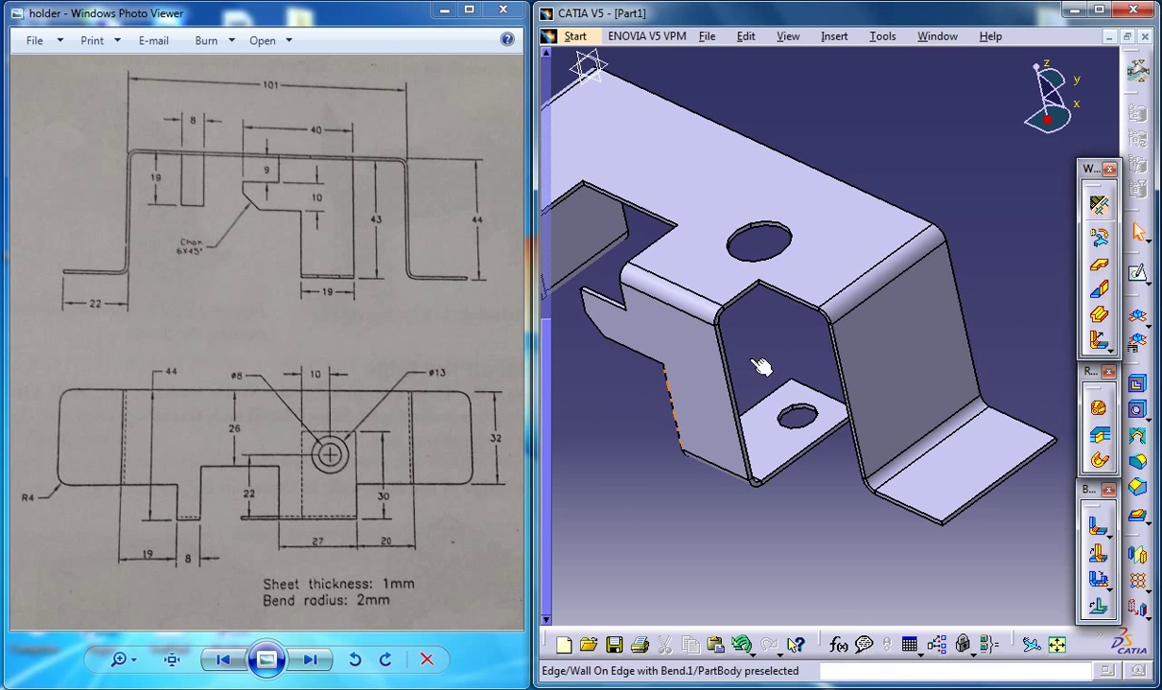
middle_click_drag(772, 332, 772, 331)
middle_click_drag(794, 380, 767, 261)
middle_click_drag(697, 321, 714, 270)
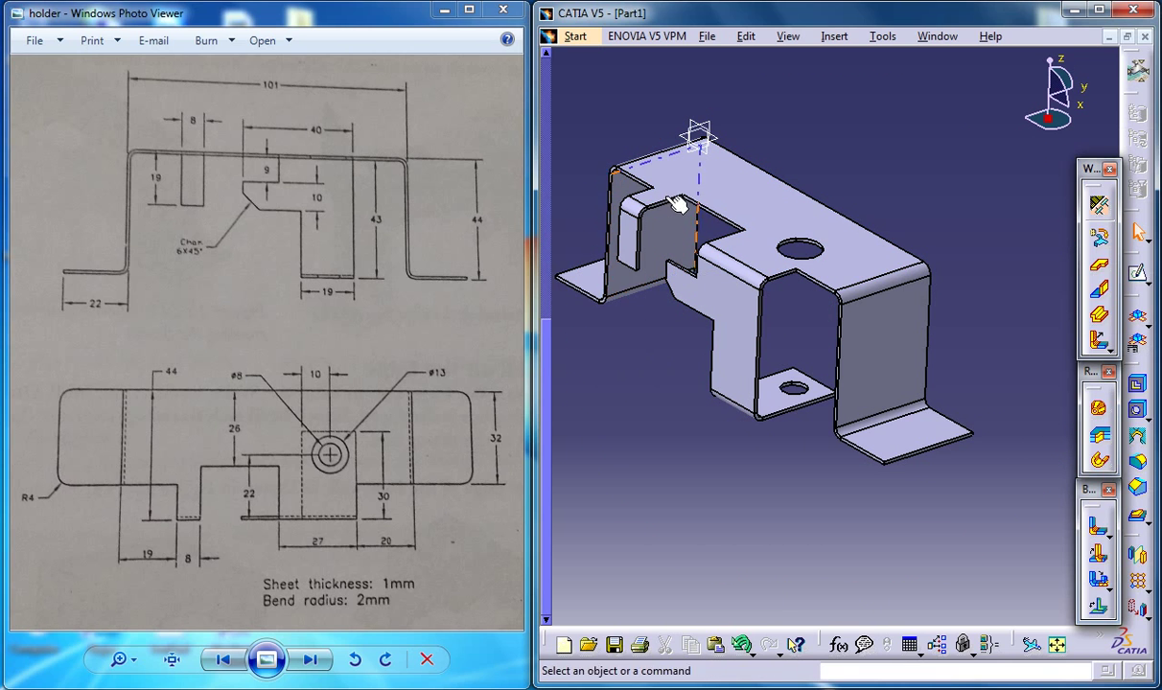
middle_click_drag(622, 324, 794, 301)
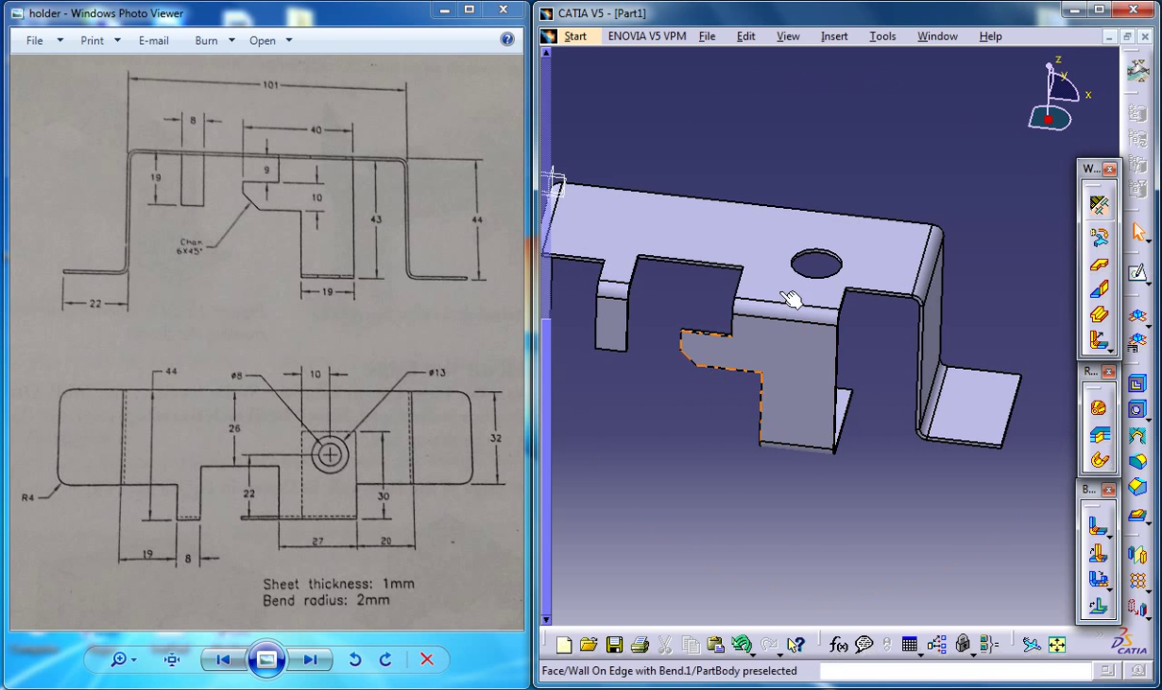
middle_click_drag(786, 380, 769, 342)
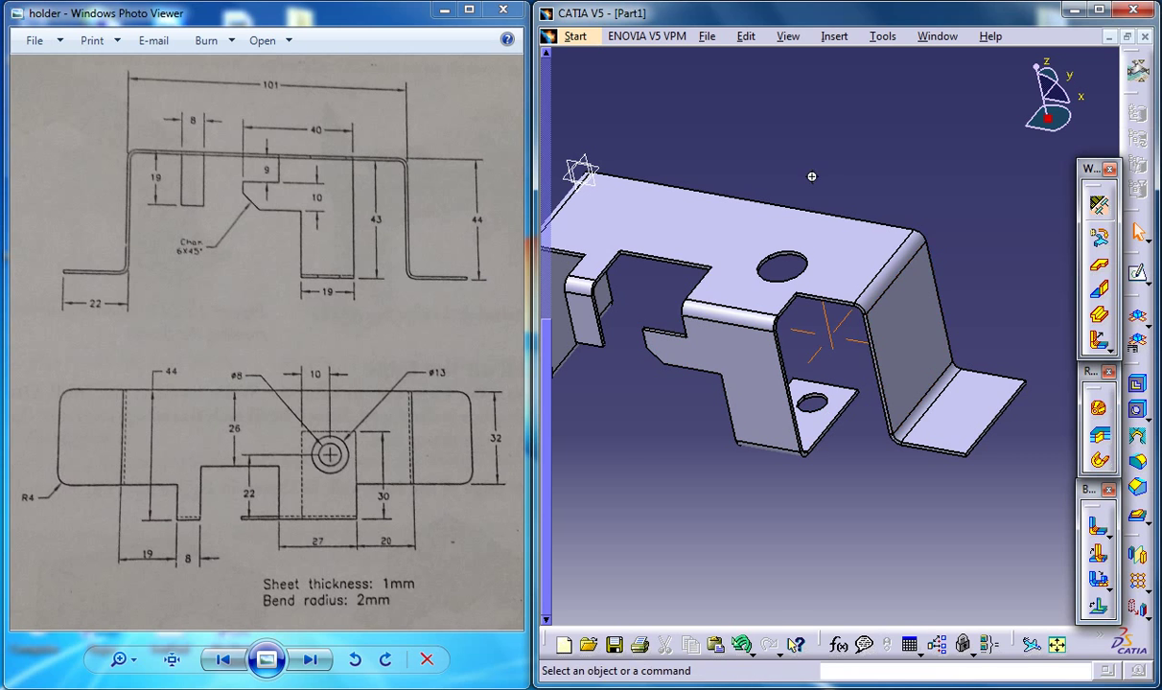
middle_click_drag(812, 174, 841, 177)
middle_click_drag(935, 204, 911, 248)
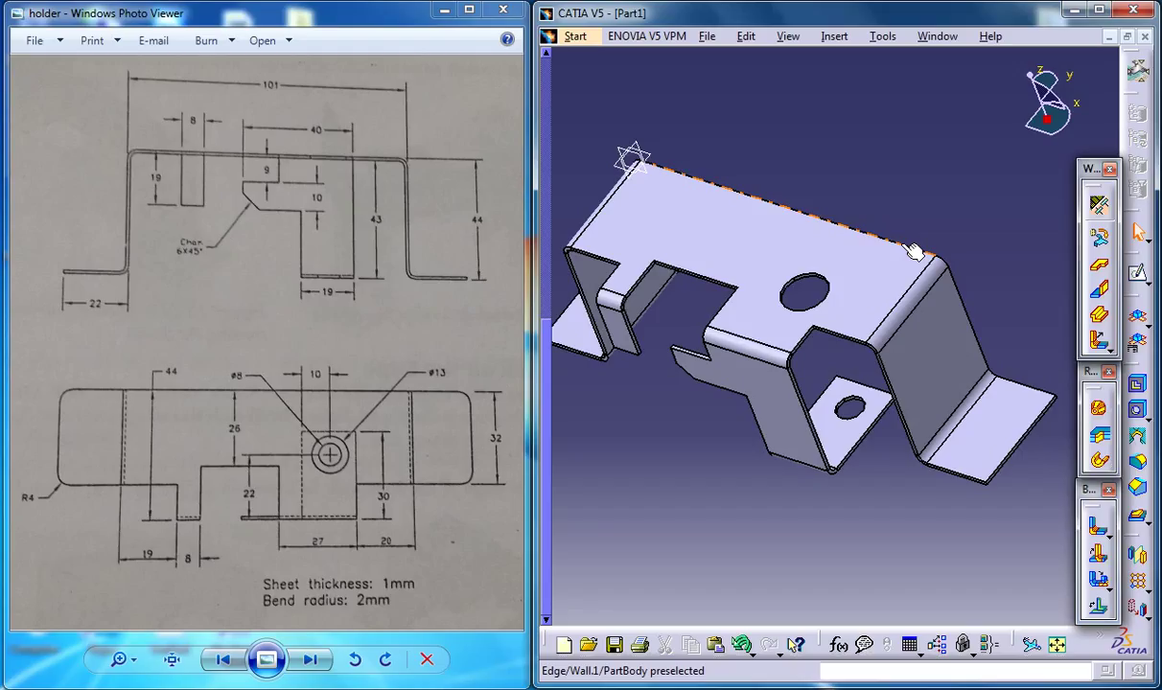